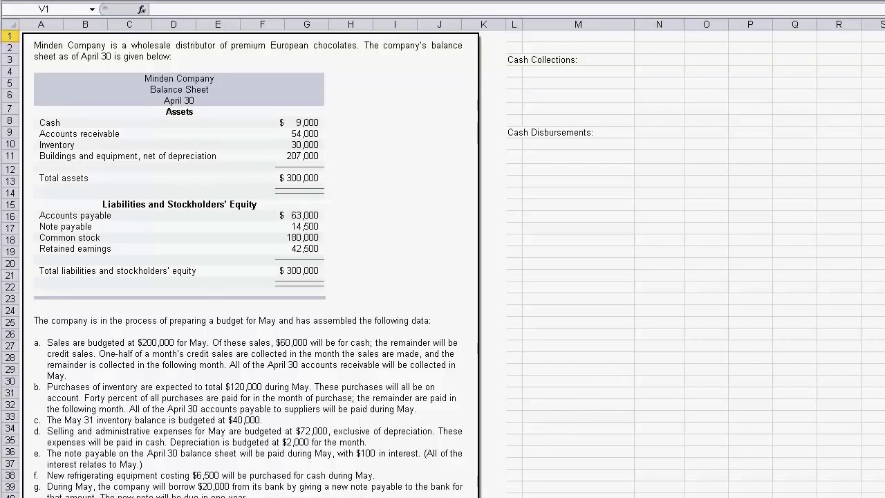
Set the font color to black for the hidden Cash sales label in M4 and its amount in N4
scroll(443, 262, "down", 4)
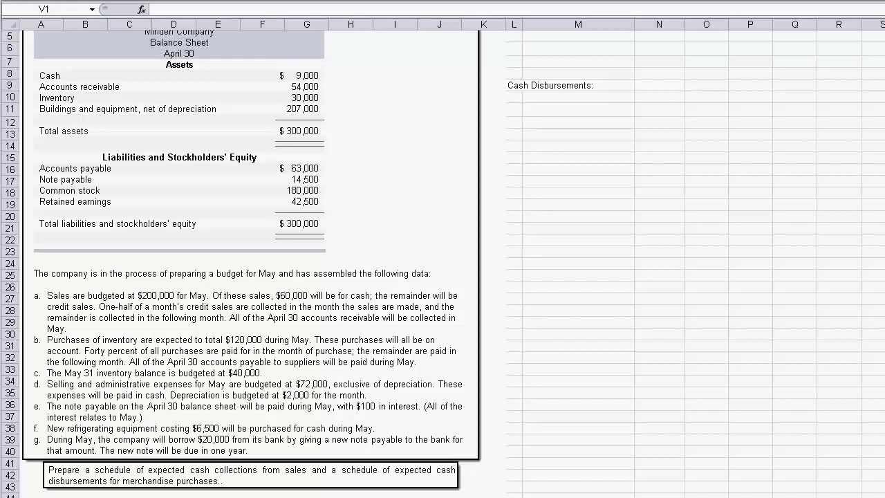
scroll(442, 263, "up", 2)
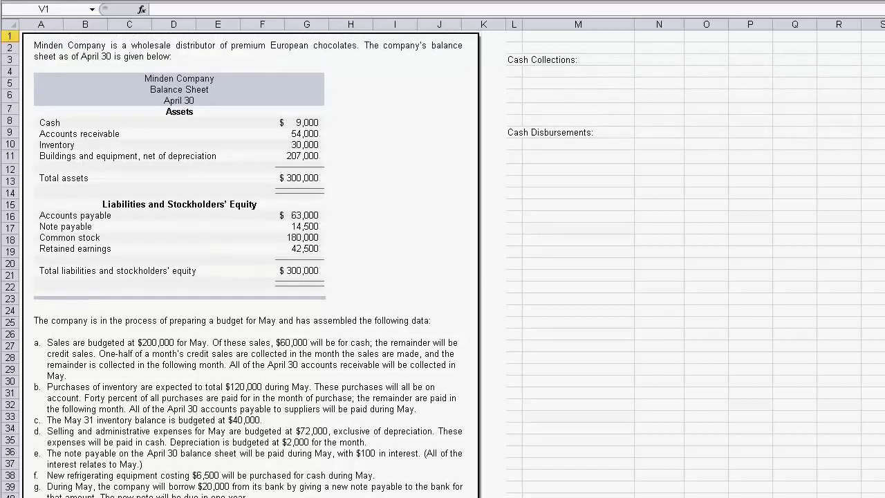
left_click(551, 70)
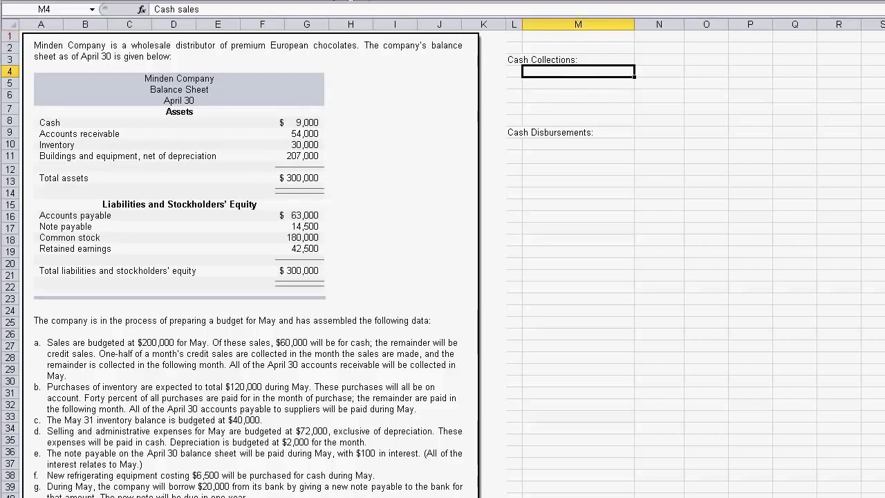
left_click(235, 0)
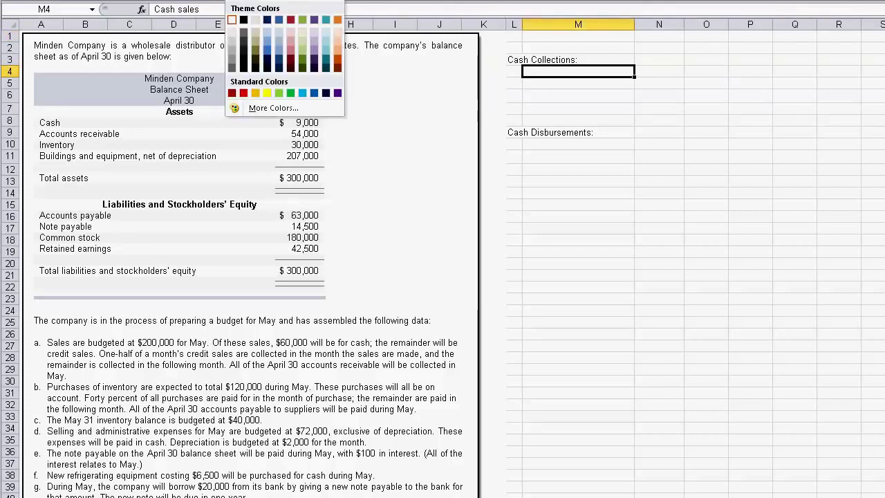
left_click(239, 17)
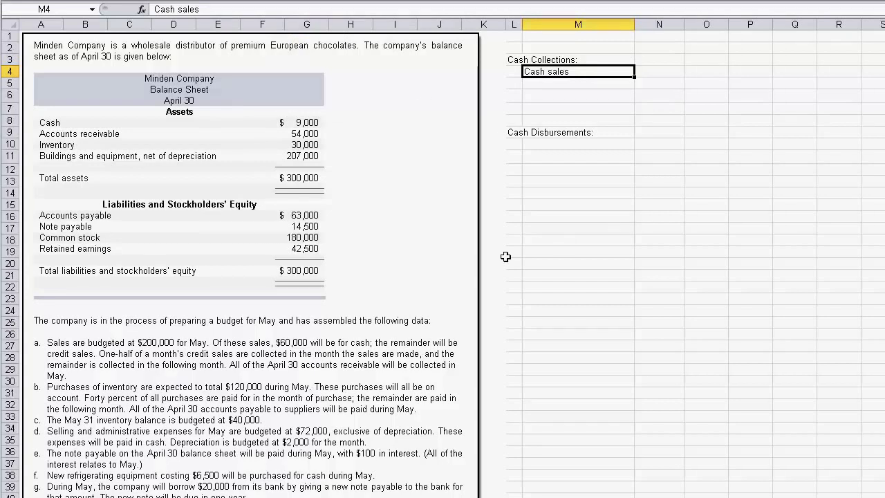
left_click(659, 72)
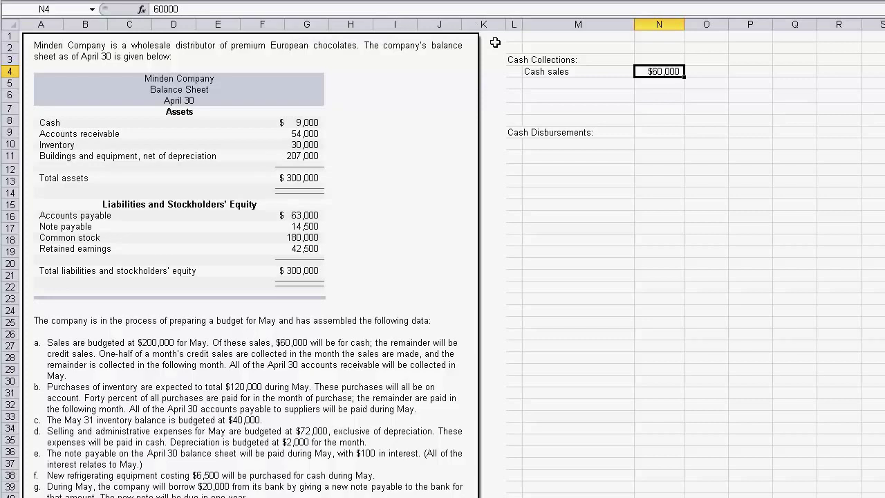
Reveal the May A/R collections label and amount in M5:N5 with black font, and inspect the formula in N5
left_click(546, 85)
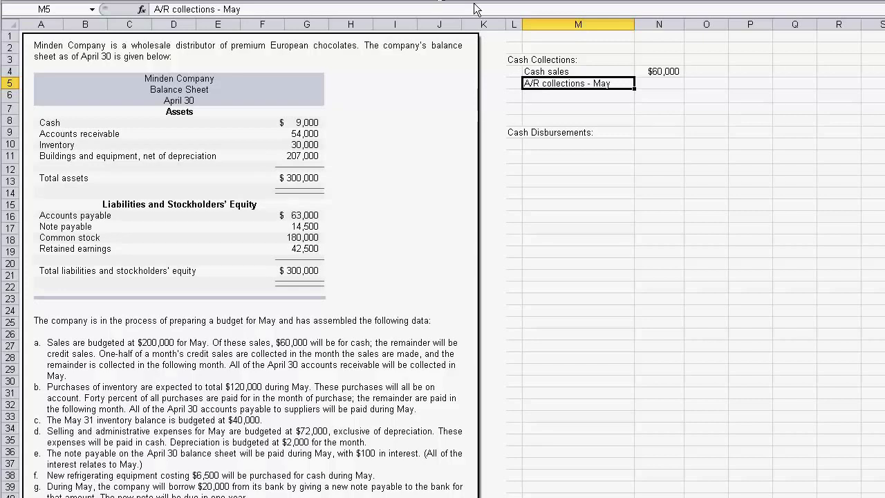
left_click(655, 80)
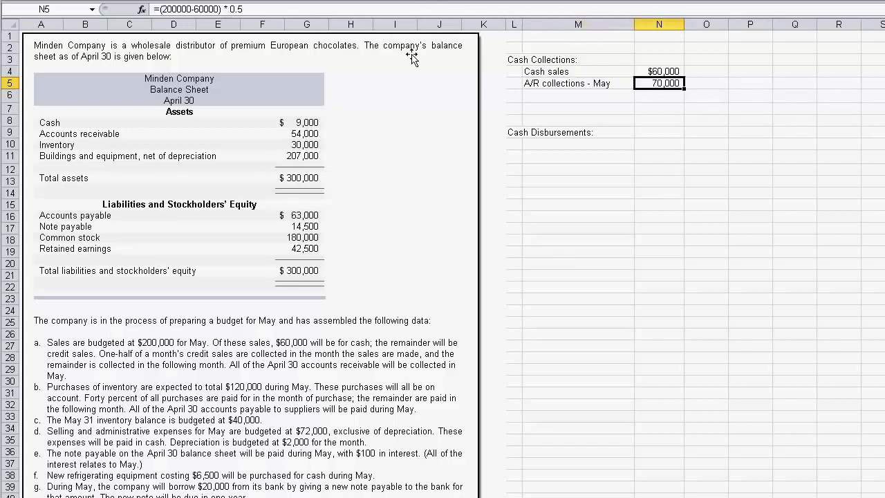
key("F2")
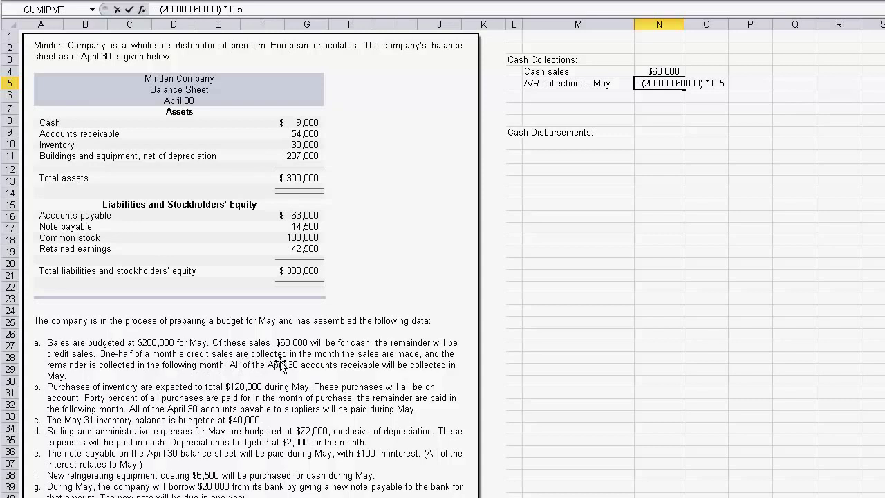
key("Return")
key("Up")
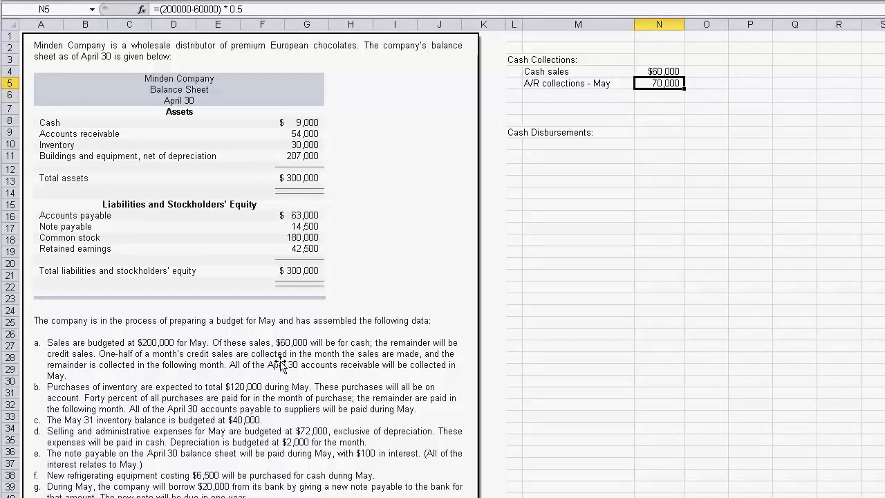
Apply black font to the April A/R collections and Total cash receipts rows in M6:N7
key("Left")
key("Down")
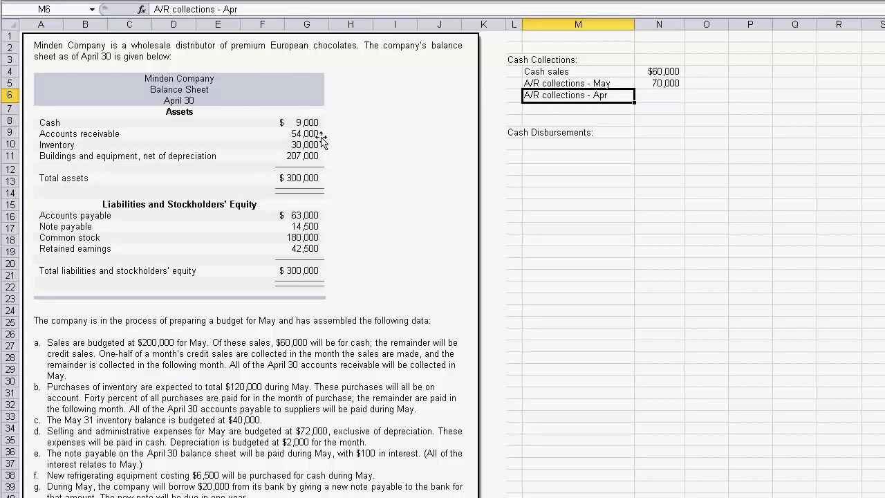
left_click(641, 95)
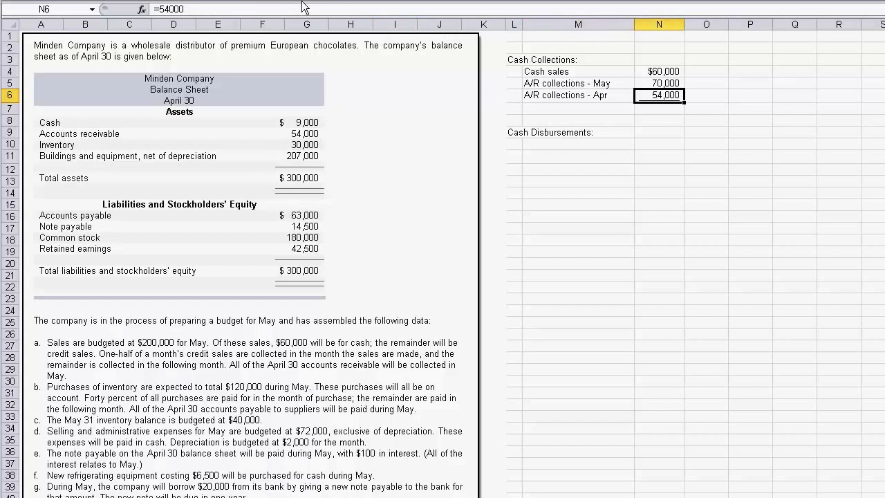
left_click(540, 108)
left_click_drag(617, 107, 657, 109)
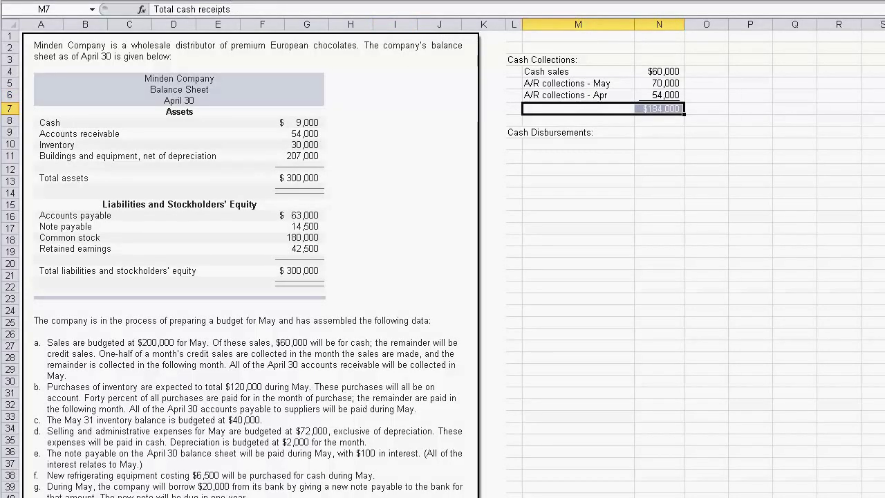
Reveal the May inventory purchases label and amount in M10:N10 with black font, and inspect the formula in N10
left_click(550, 145)
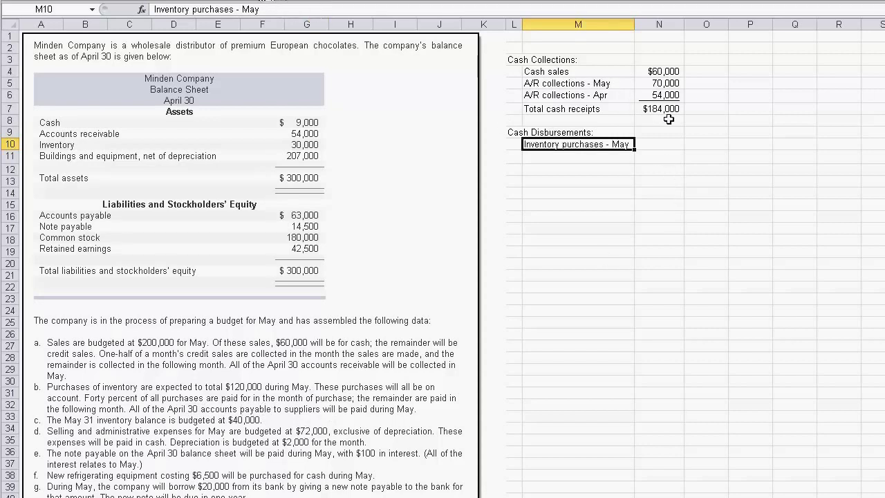
left_click(672, 143)
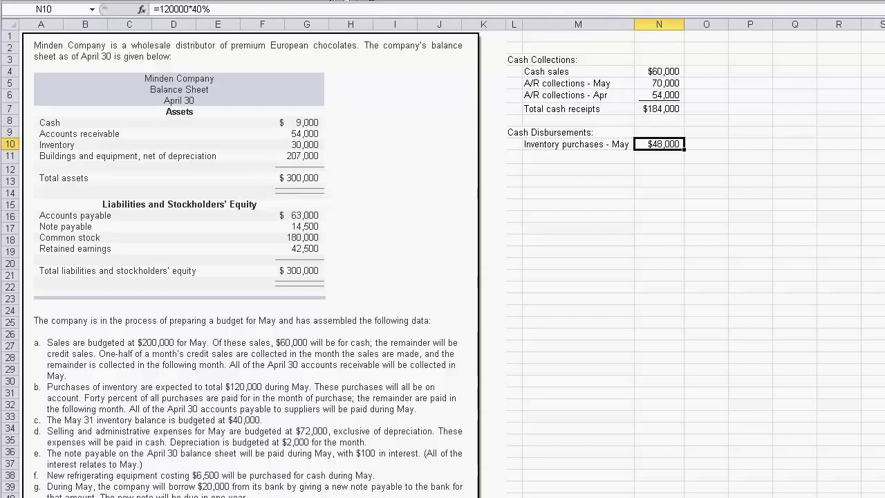
key("F2")
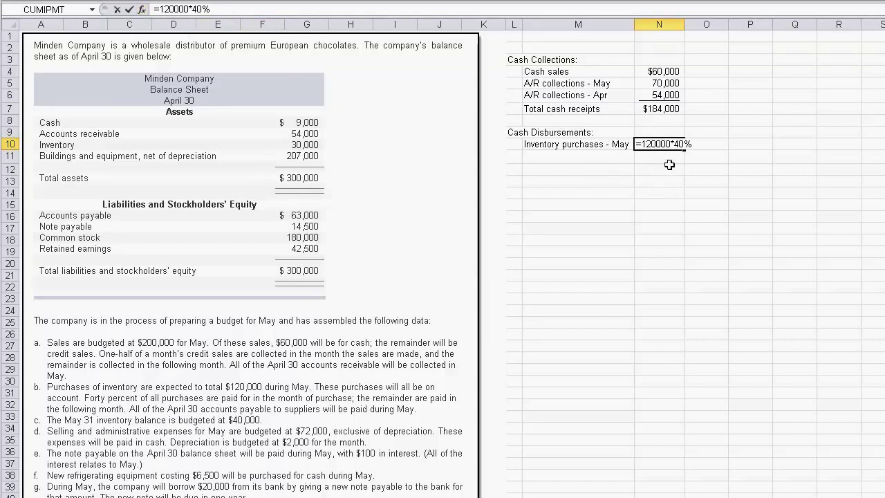
key("Return")
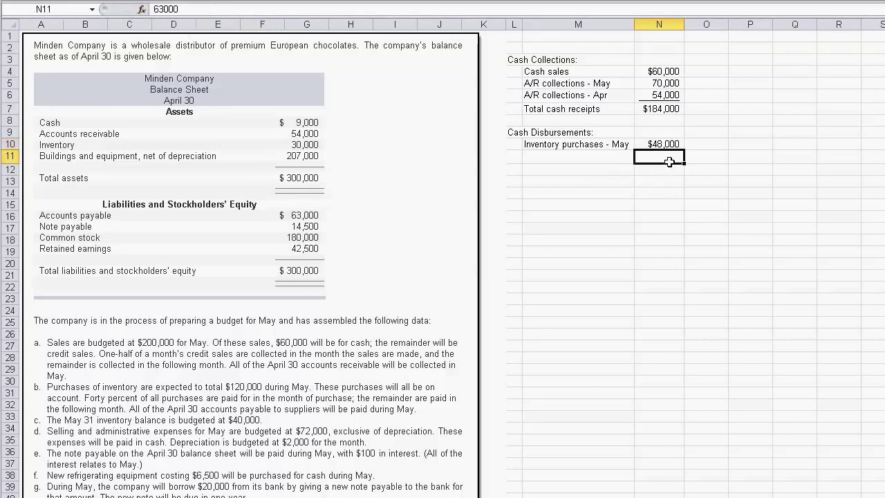
key("Up")
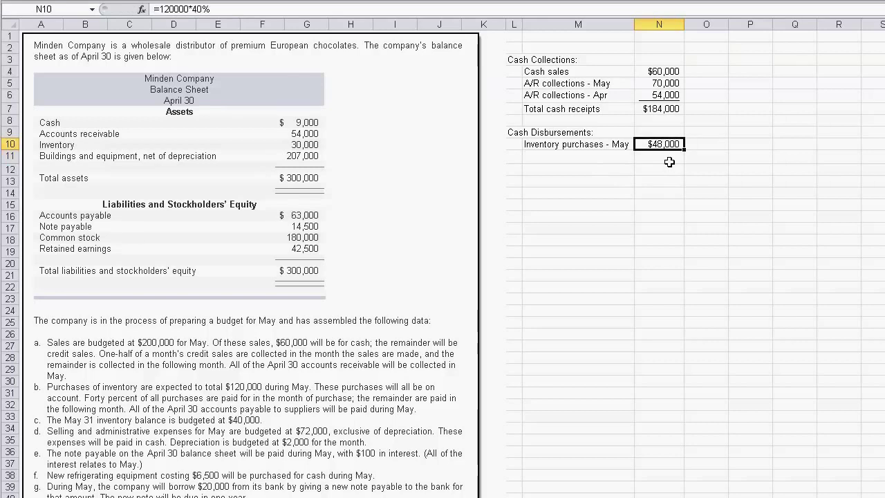
key("Left")
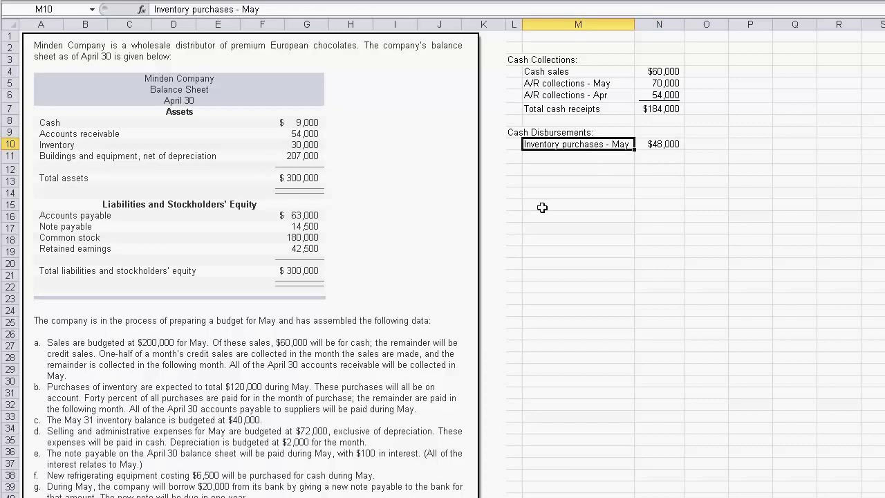
Make the hidden Accounts payable label in M11 and its amount in N11 visible with black font
left_click(543, 156)
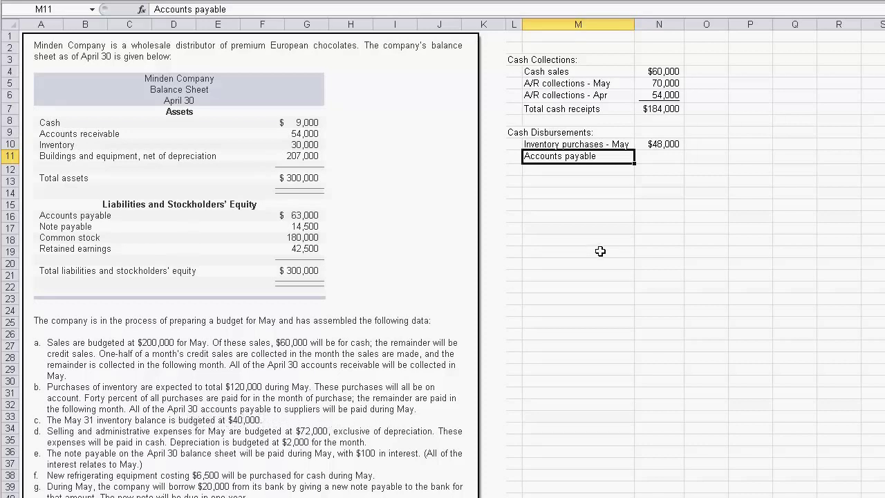
left_click(669, 158)
type("63000")
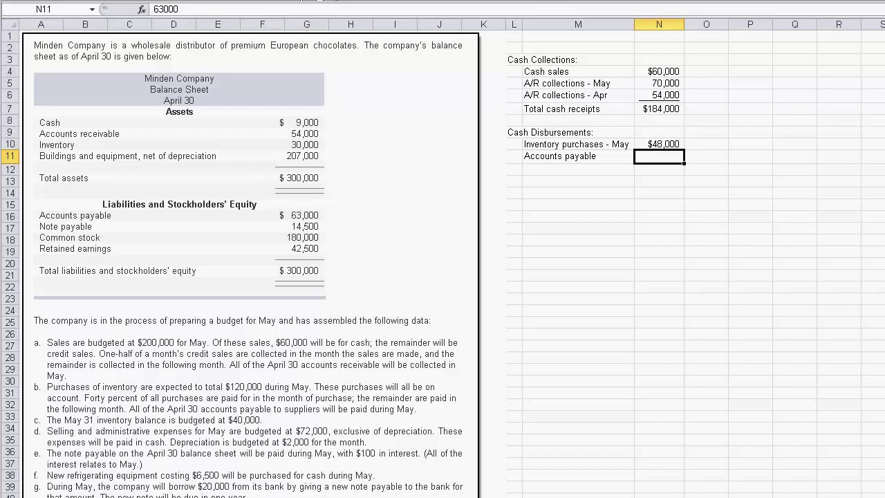
key("ctrl+Return")
Apply black font to the Total cash disbursements label and amount in M12:N12, leaving an empty cell selected
left_click_drag(569, 169, 622, 170)
type("Total cash disbursements")
key("ctrl+Return")
left_click(795, 228)
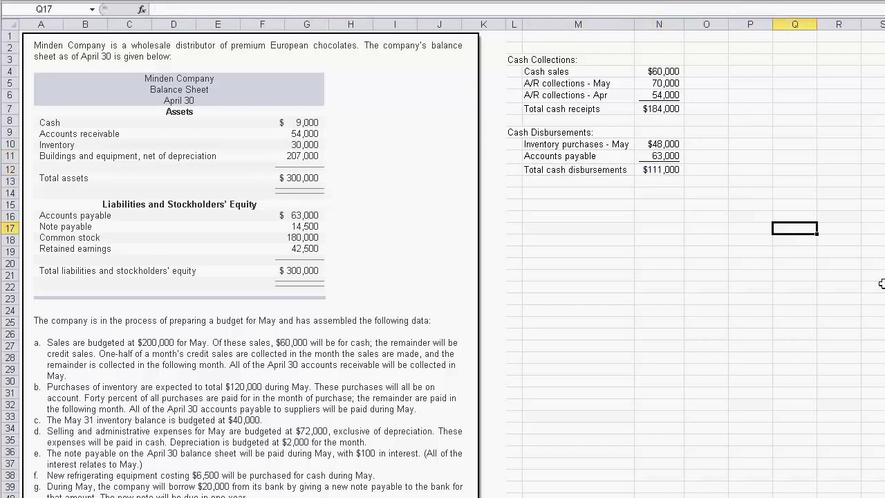
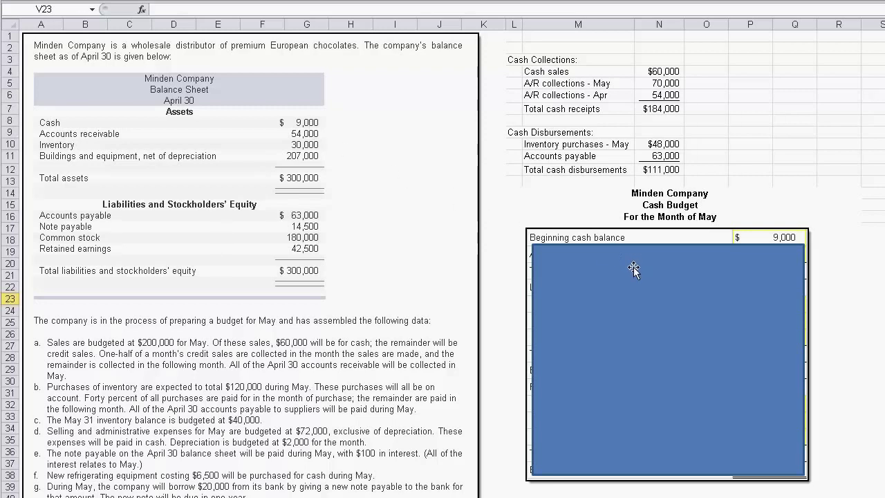
Move the blue rectangle down the cash budget to uncover the Add collections from customers and Total cash available rows
left_click(633, 268)
left_click_drag(634, 268, 634, 290)
key("Escape")
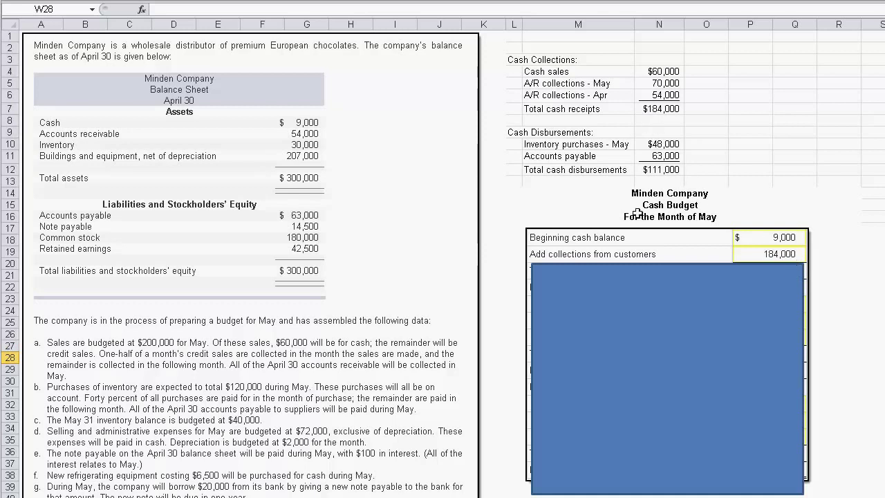
left_click_drag(640, 298, 639, 315)
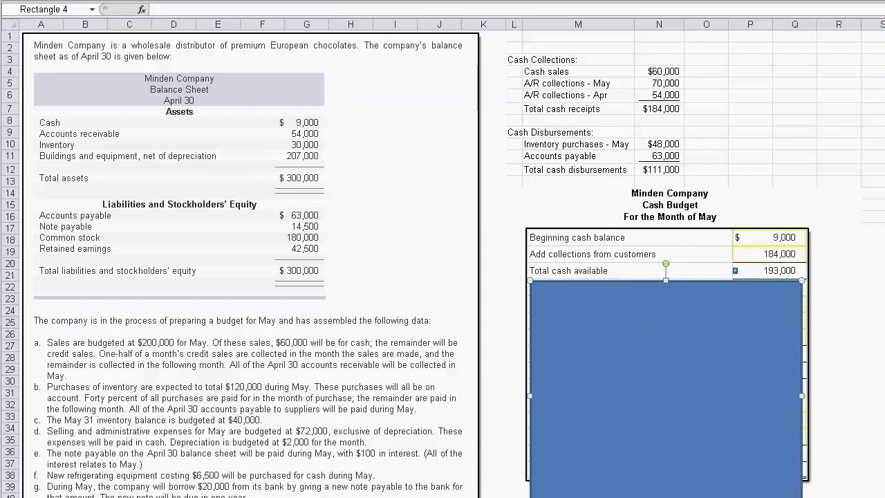
key("Escape")
Shift the blue rectangle further down to fully uncover the Less cash disbursements heading
left_click_drag(685, 311, 684, 325)
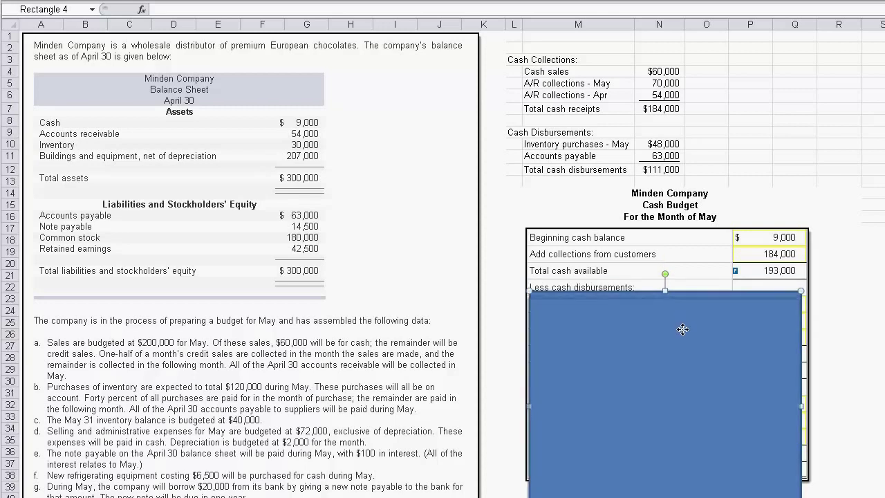
key("Down")
key("Down")
key("Down")
key("Down")
key("Down")
key("Down")
key("Down")
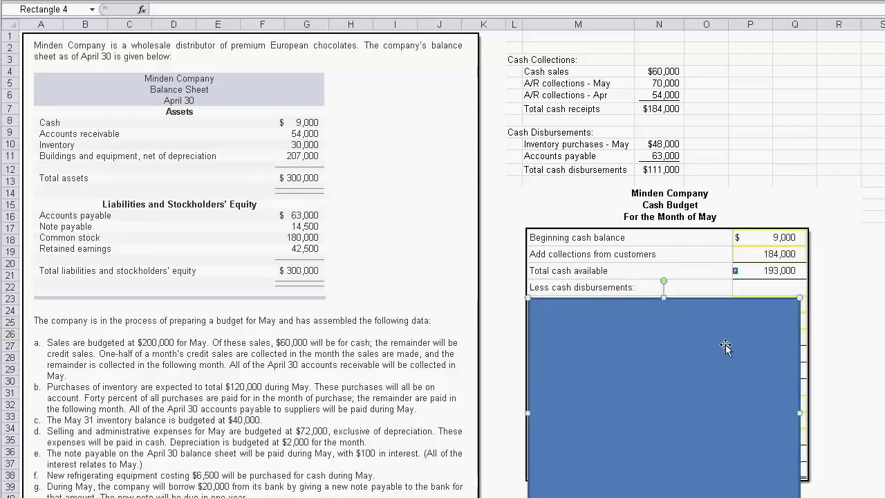
Lower the blue rectangle to uncover the Purchase of inventory and Selling and administrative expenses rows
left_click_drag(725, 344, 731, 361)
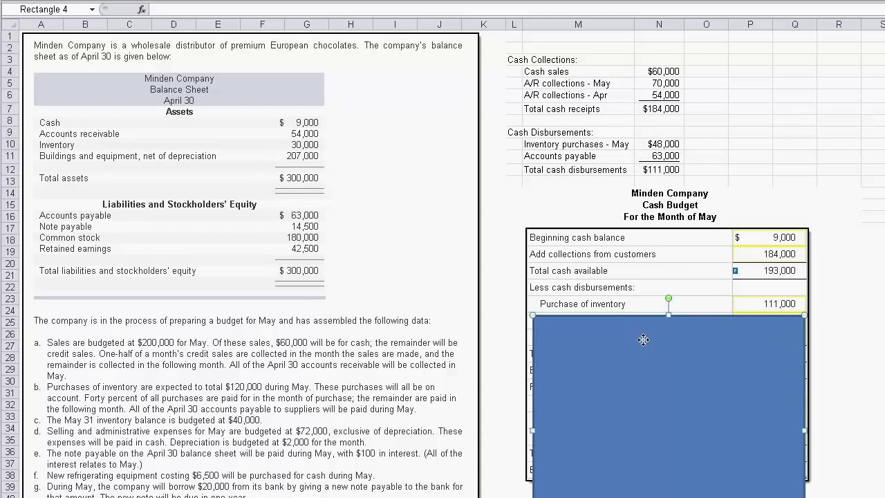
left_click_drag(642, 337, 643, 351)
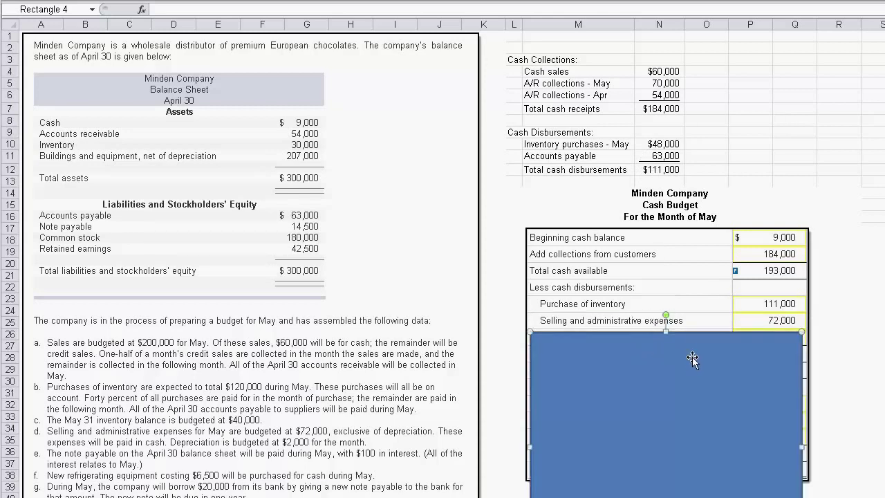
key("Escape")
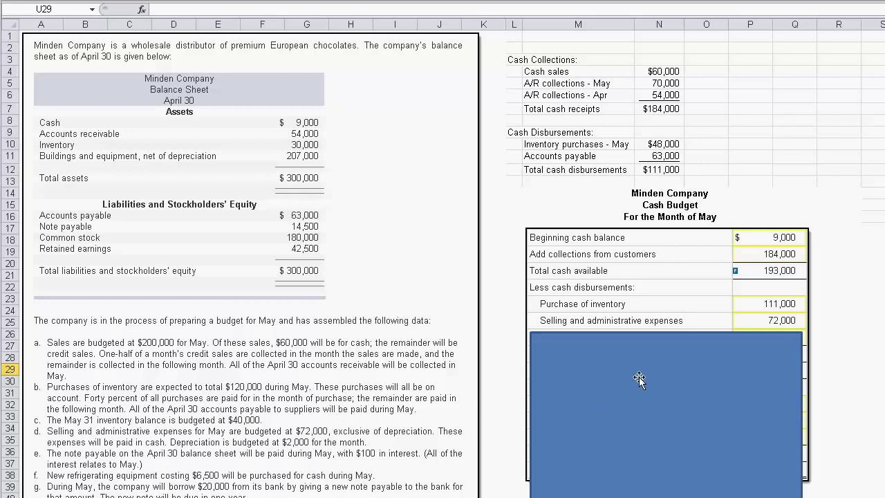
Lower the blue rectangle to uncover the Purchases of equipment and Total cash disbursements rows, and deselect it
left_click_drag(644, 372, 651, 390)
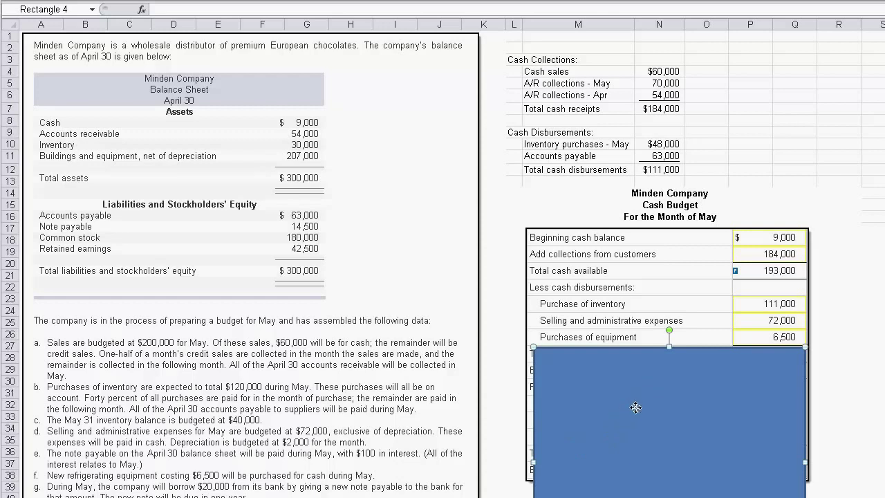
left_click_drag(635, 408, 638, 417)
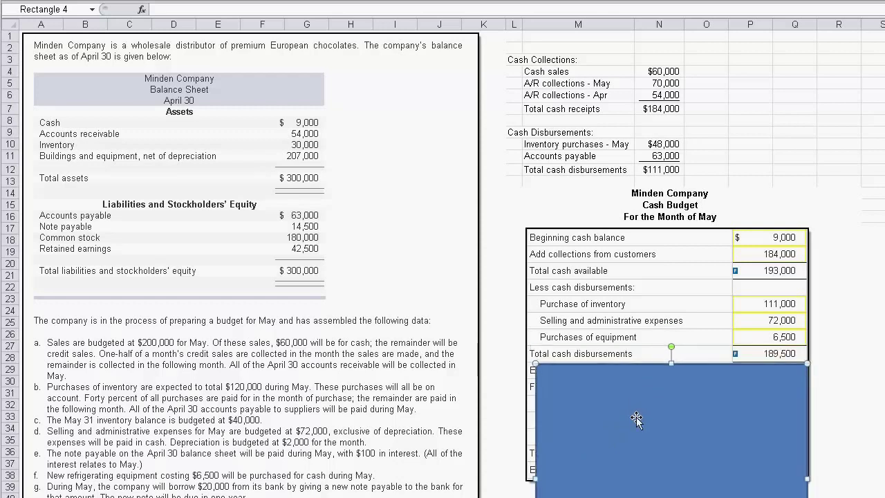
key("Escape")
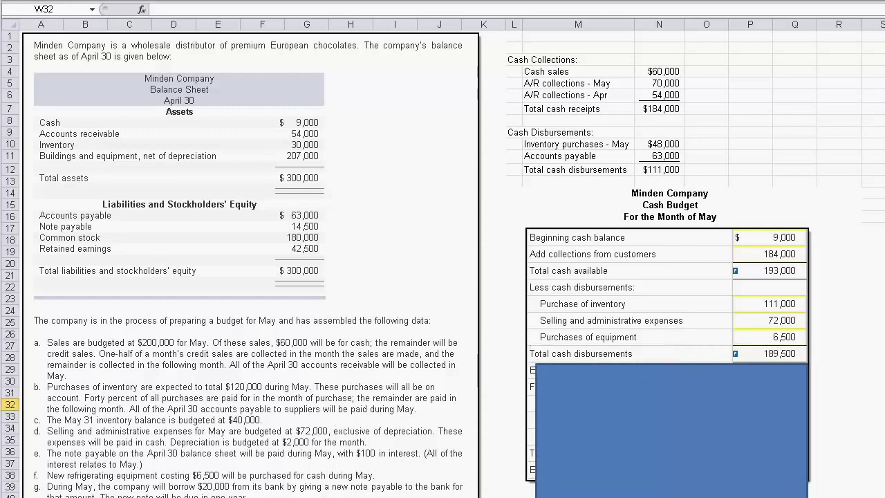
Lower the blue rectangle to uncover the Excess of cash available over disbursements row and the Financing heading
left_click_drag(686, 389, 691, 410)
key("Escape")
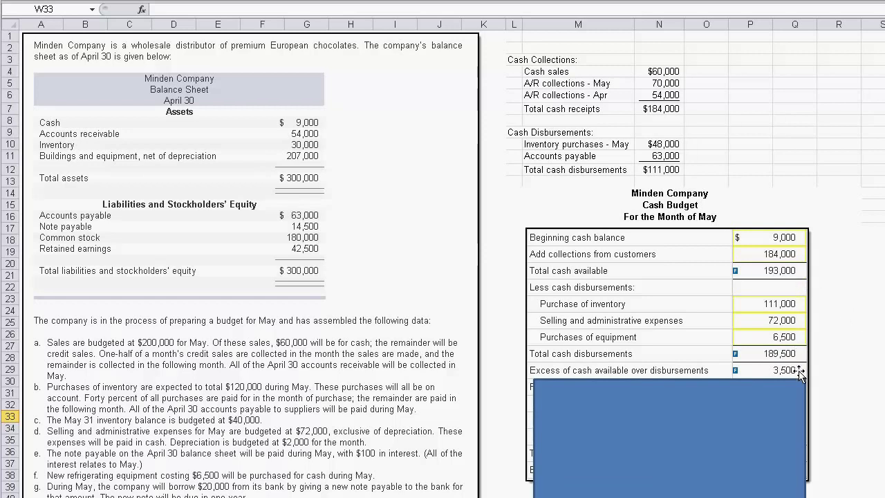
left_click_drag(655, 407, 662, 419)
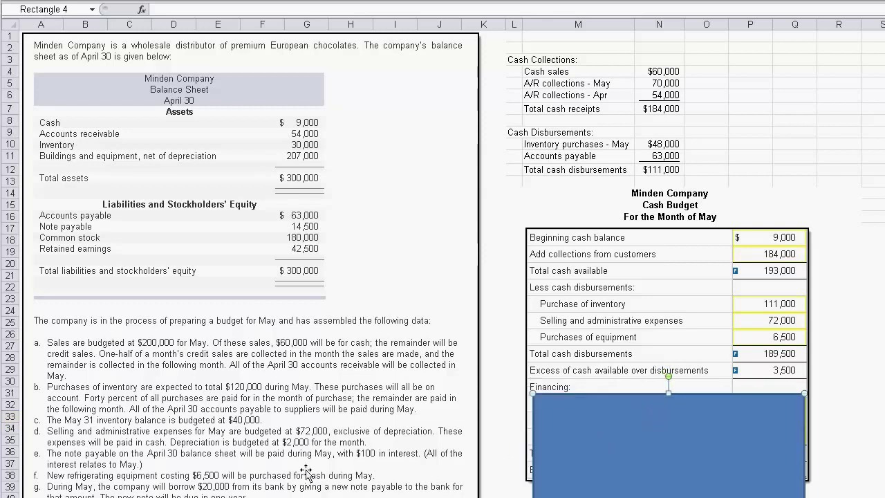
Lower the blue rectangle in stages to uncover the Borrowing—note, Repayments—note and Interest rows of the cash budget, and deselect it
left_click_drag(620, 449, 622, 467)
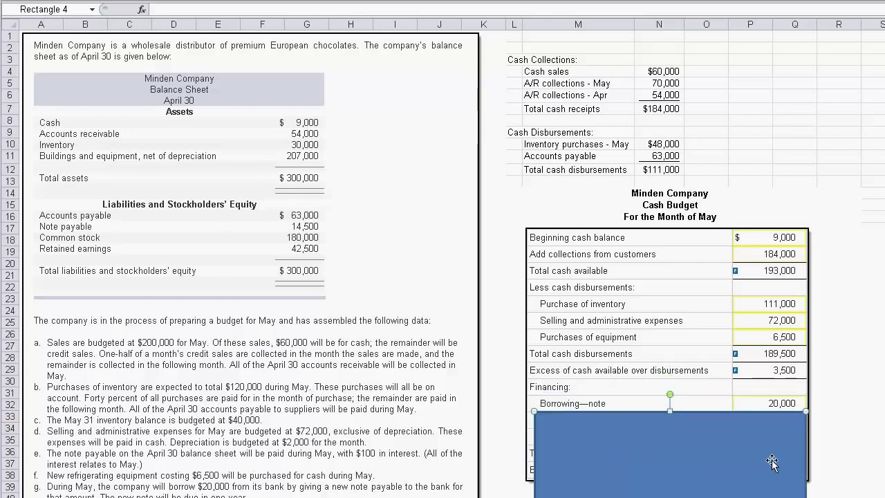
key("Escape")
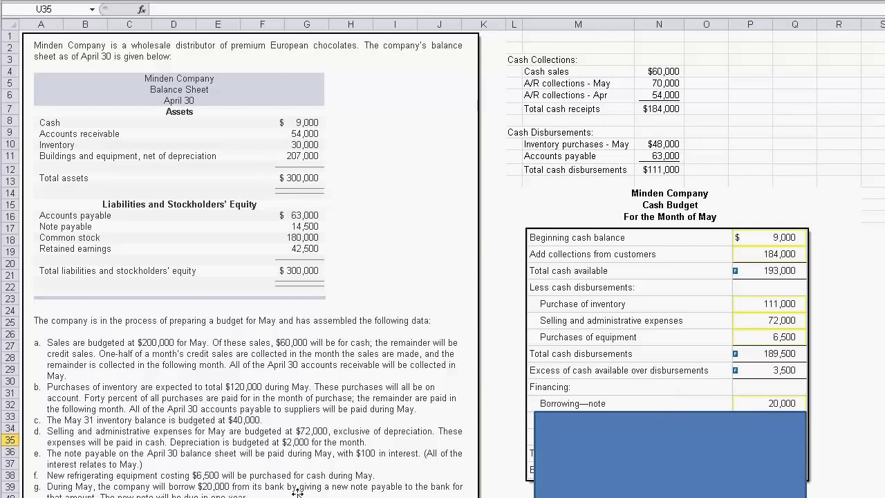
left_click_drag(661, 469, 661, 486)
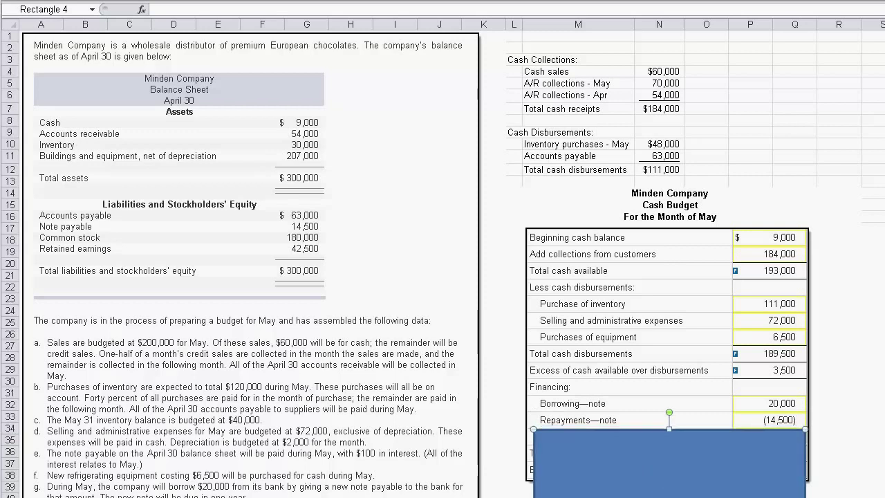
key("Escape")
key("Up")
key("Right")
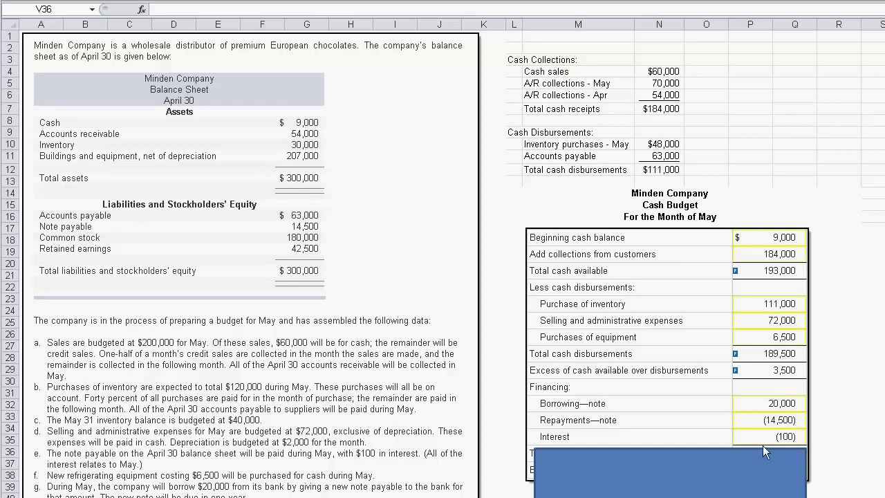
Lower the blue rectangle to uncover the Total financing and Ending cash balance rows, clear of the cash budget's border, and deselect it
left_click(667, 473)
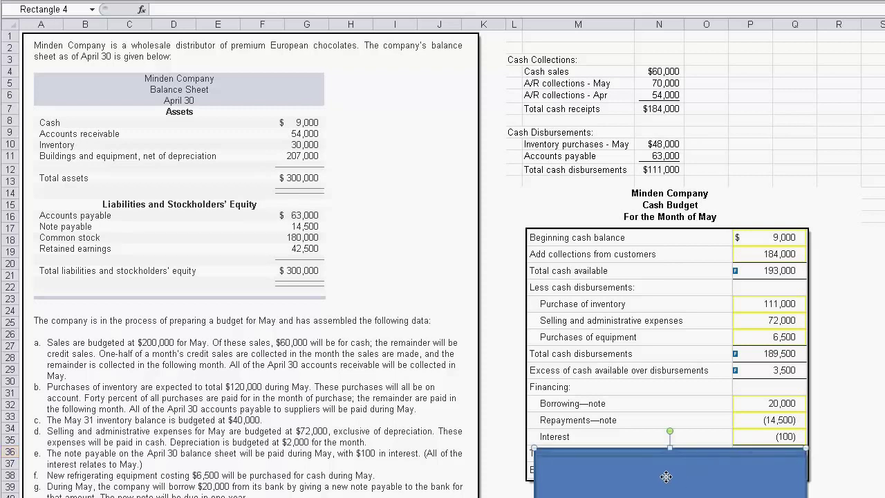
left_click_drag(666, 468, 663, 482)
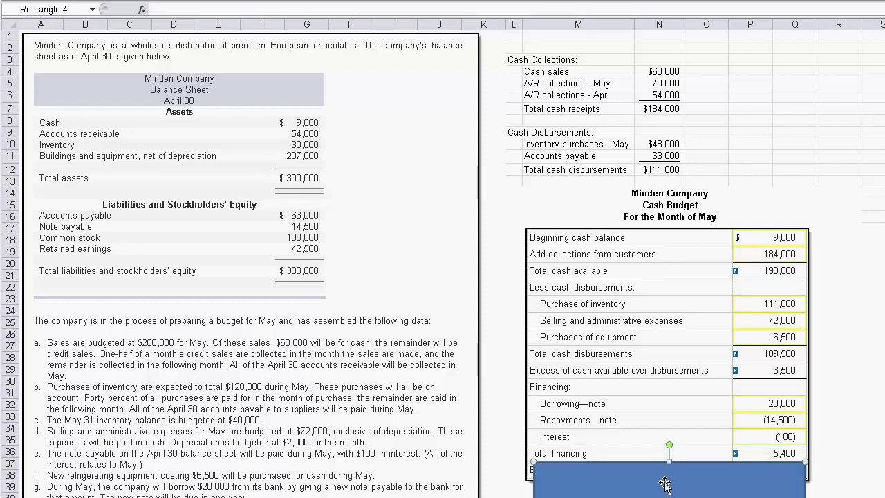
key("Escape")
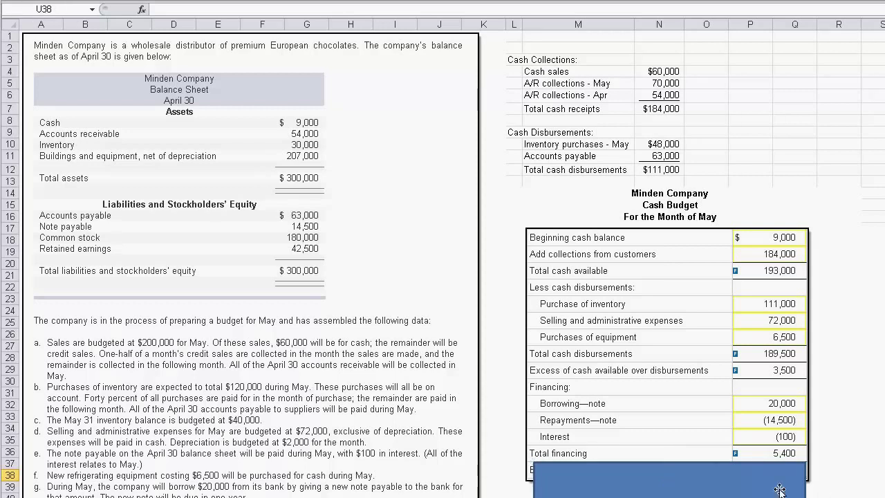
left_click_drag(713, 487, 713, 497)
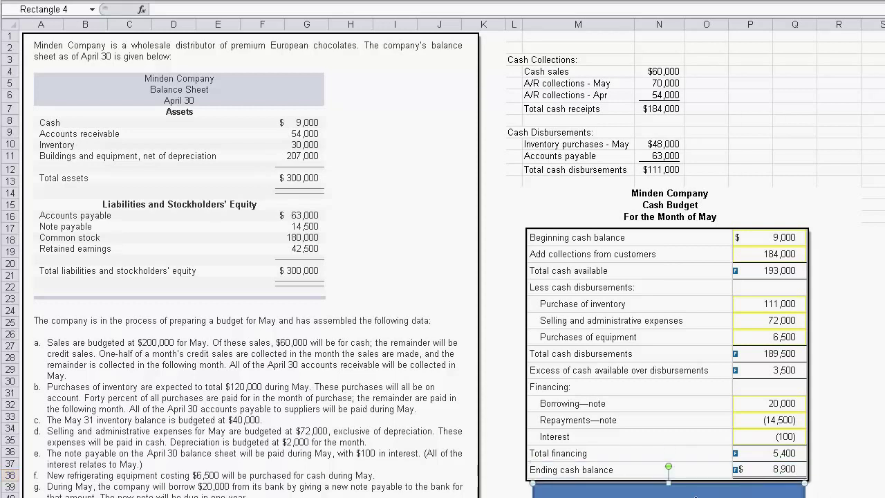
left_click_drag(602, 493, 602, 497)
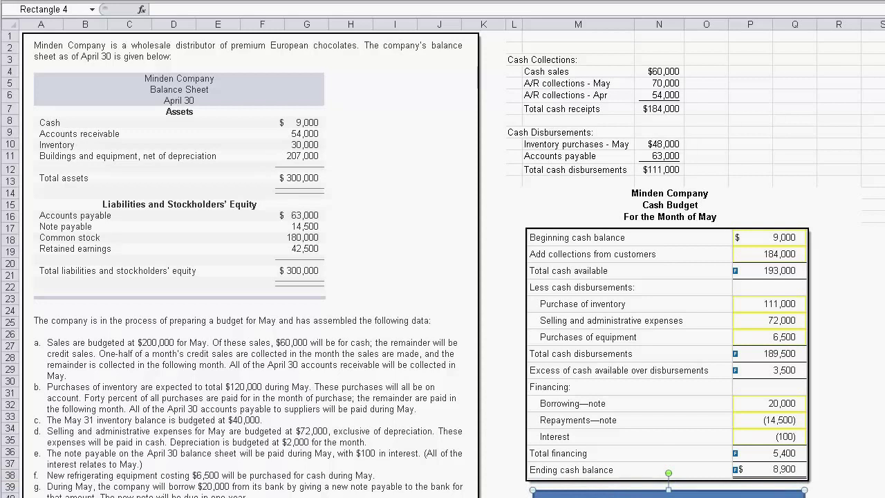
key("Escape")
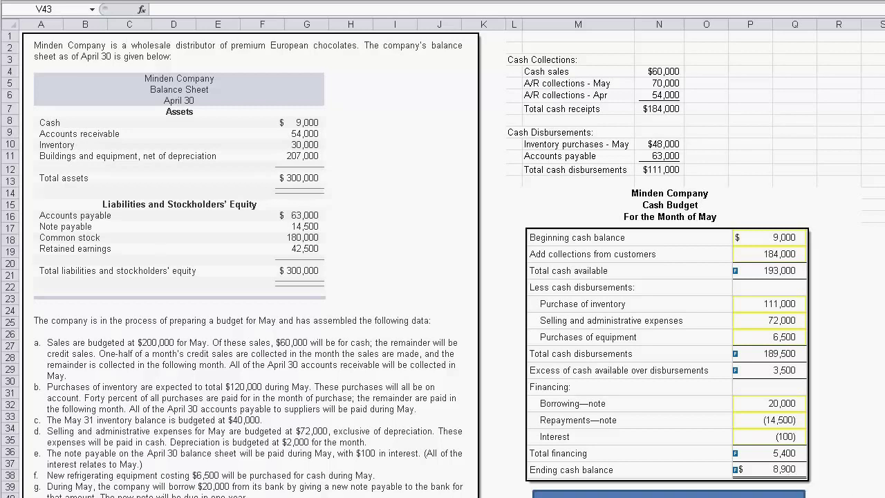
Switch to the Budgeted Income Statement sheet and lower its blue rectangle to uncover the Sales row
key("ctrl+Page_Down")
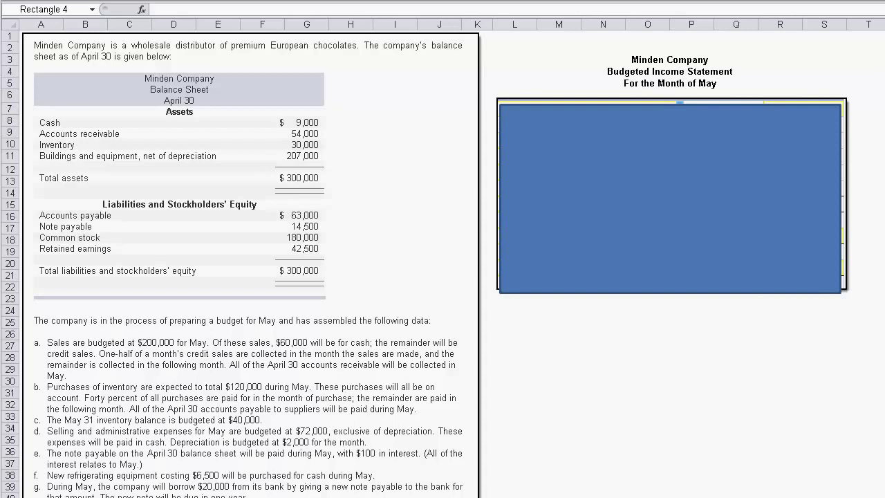
left_click(686, 157)
left_click_drag(686, 146, 690, 160)
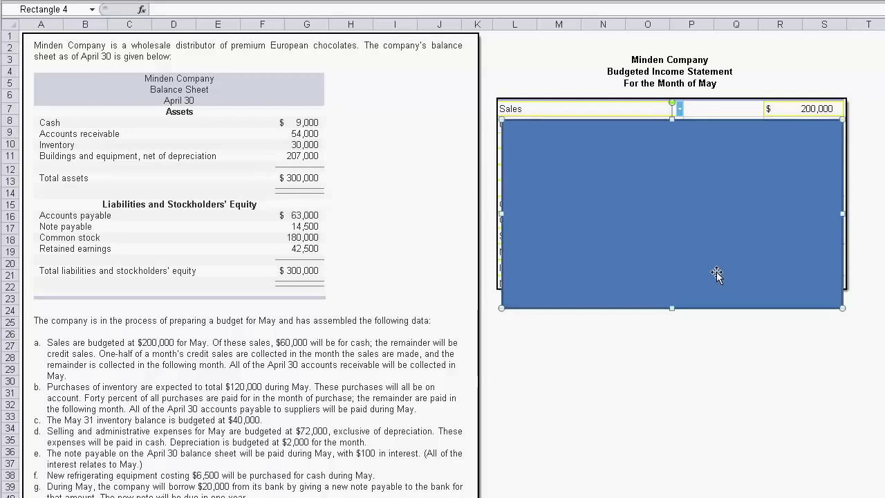
key("Escape")
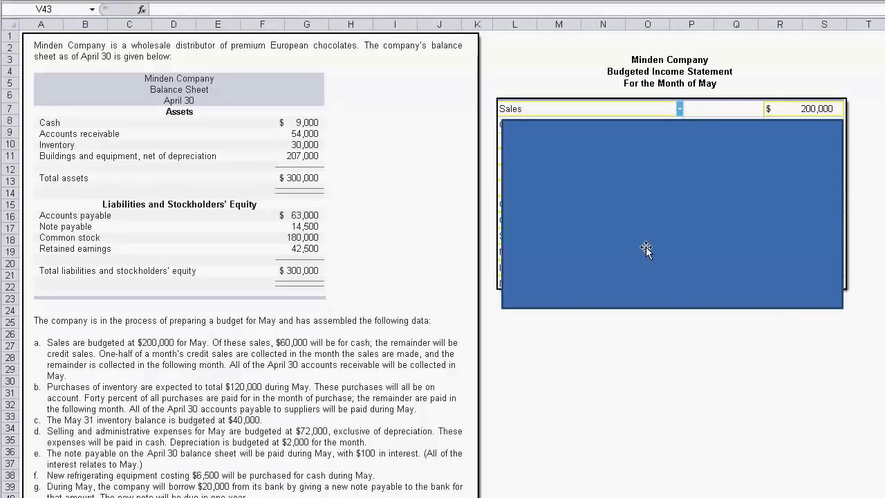
Lower the blue rectangle to uncover the Cost of goods sold heading and the Beginning inventory and Purchases rows
left_click(642, 221)
left_click_drag(642, 221, 651, 229)
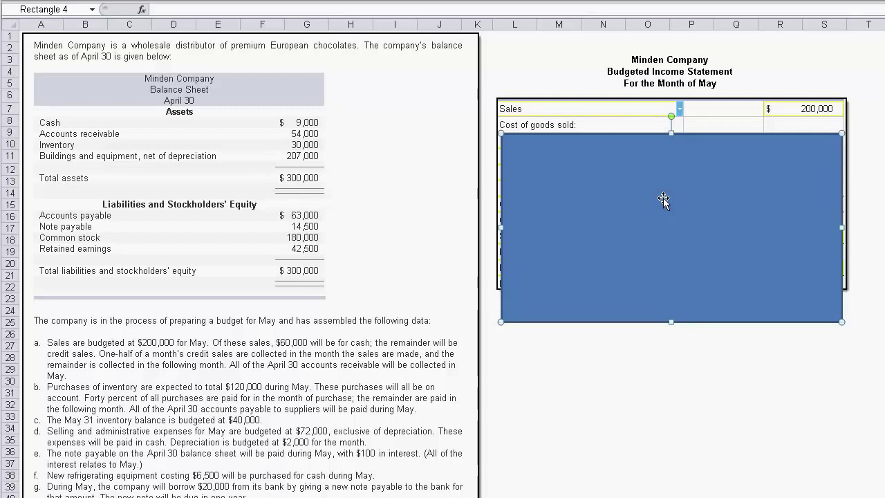
left_click_drag(663, 192, 671, 205)
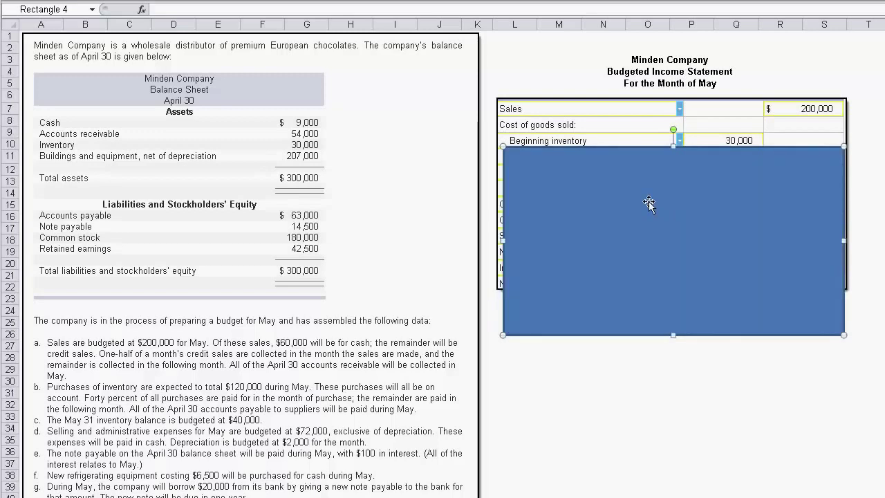
left_click_drag(602, 182, 604, 198)
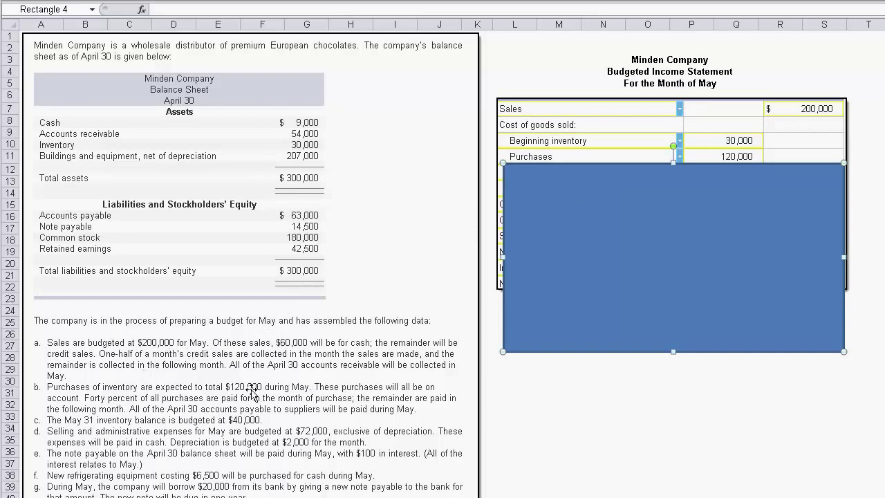
Lower the blue rectangle to uncover the Goods available for sale, Ending inventory and Cost of goods sold amount rows
left_click_drag(640, 259, 641, 264)
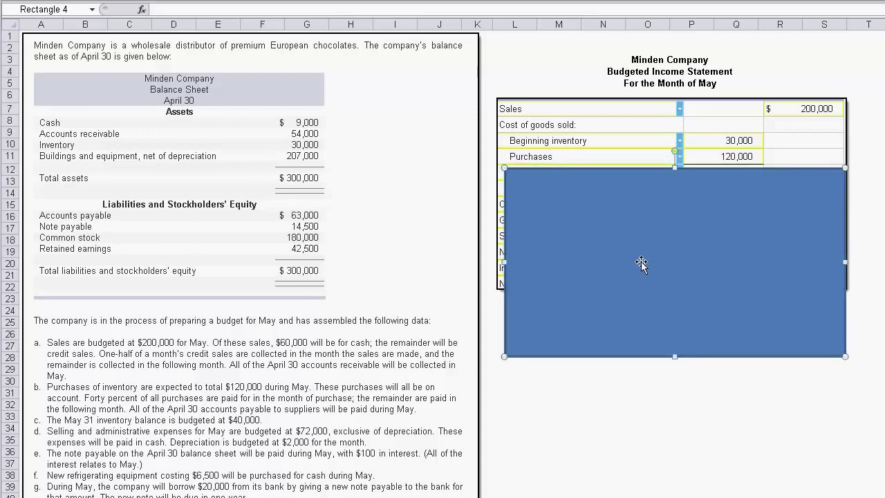
left_click_drag(643, 258, 644, 267)
left_click_drag(649, 266, 658, 265)
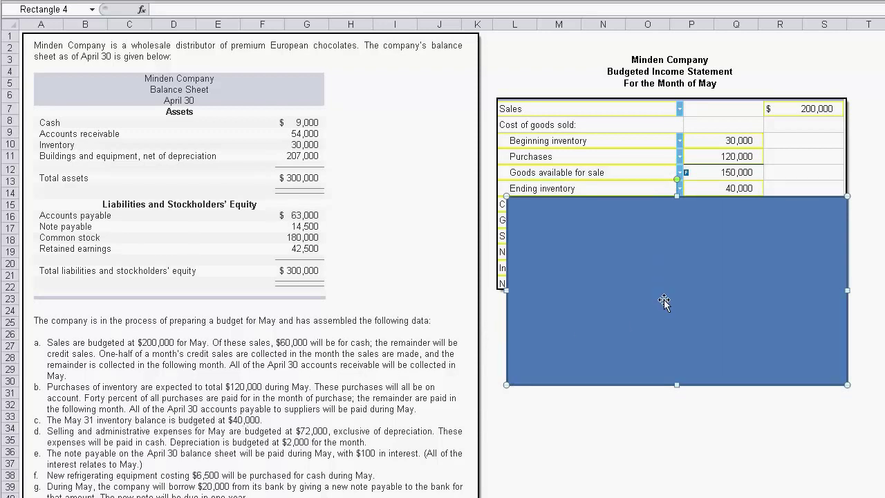
left_click_drag(664, 280, 661, 294)
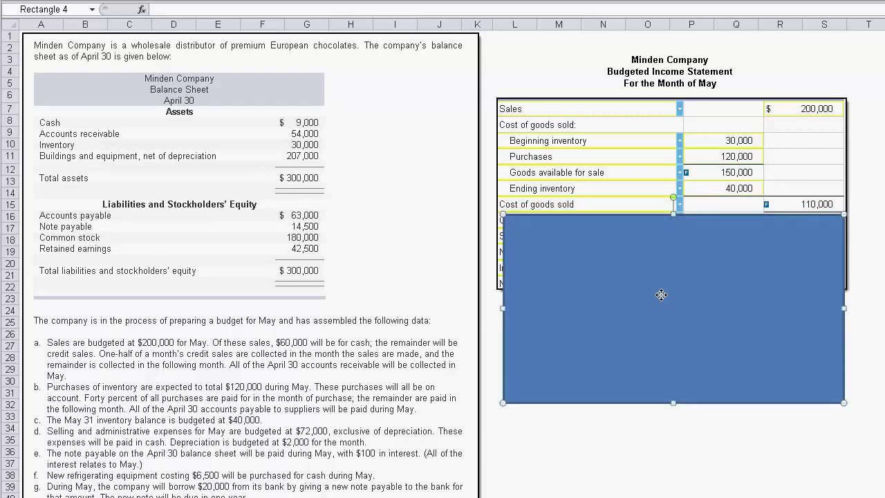
Lower the blue rectangle to uncover Gross margin, Selling and administrative expenses, Net operating income and the remaining income statement rows
left_click_drag(661, 294, 662, 324)
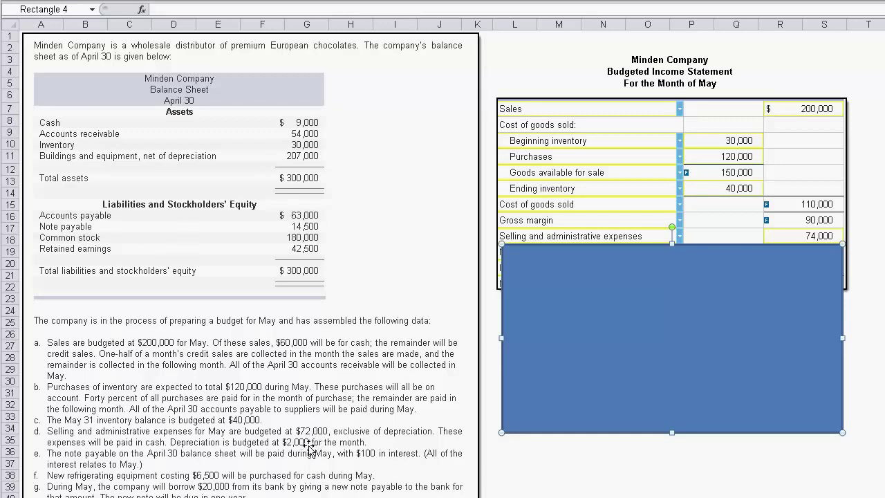
left_click_drag(700, 285, 700, 298)
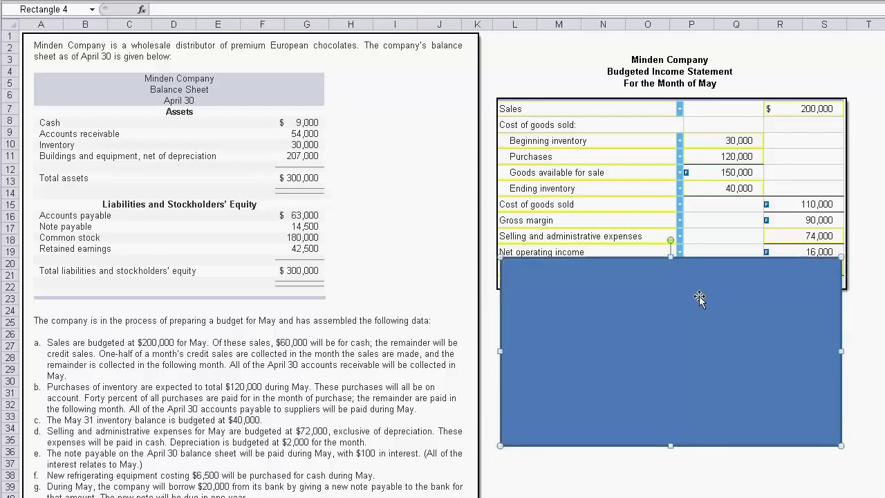
left_click_drag(699, 296, 699, 299)
left_click_drag(755, 331, 758, 366)
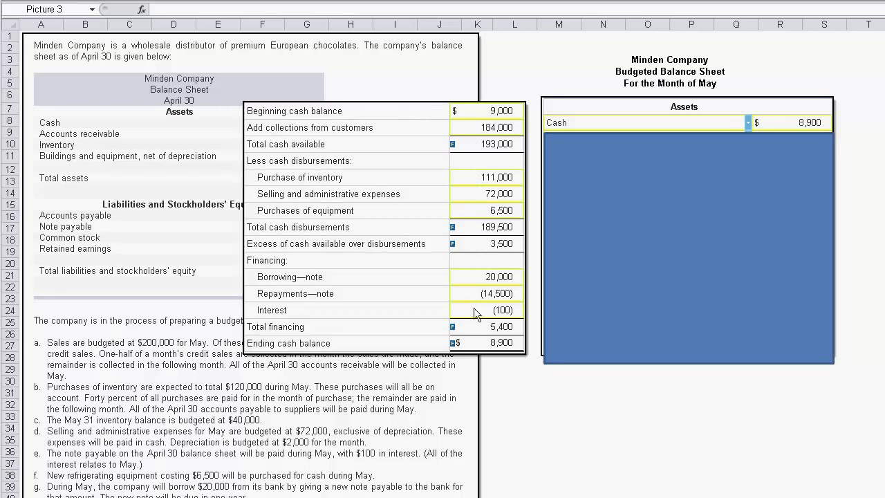
Uncover the Accounts receivable row of the budgeted balance sheet, and move the cash budget picture away from the April 30 balance sheet
left_click(496, 347)
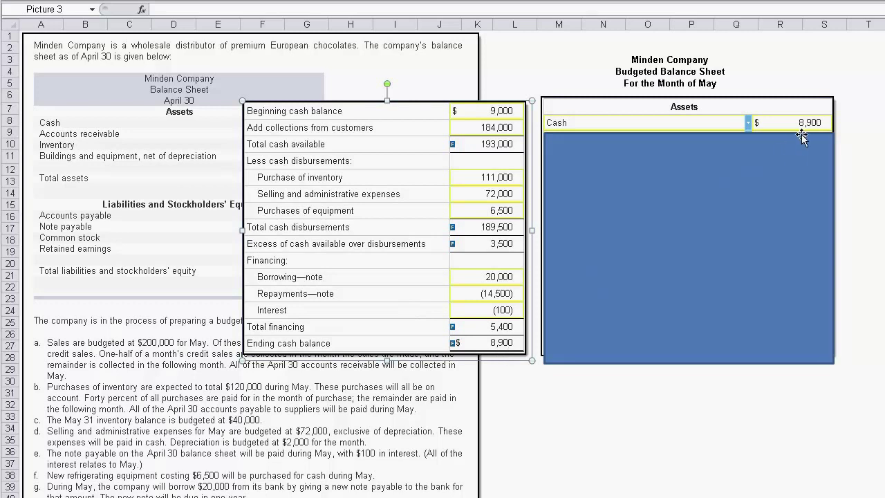
left_click(730, 158)
left_click_drag(729, 158, 731, 173)
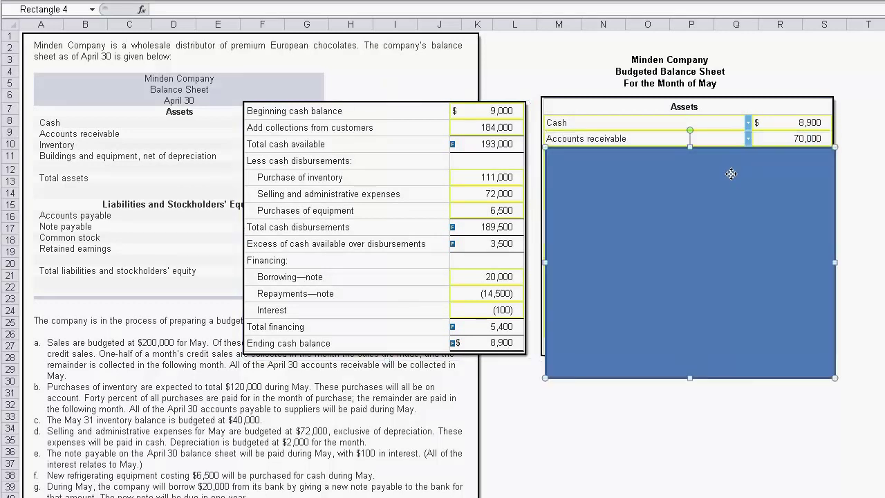
left_click(367, 148)
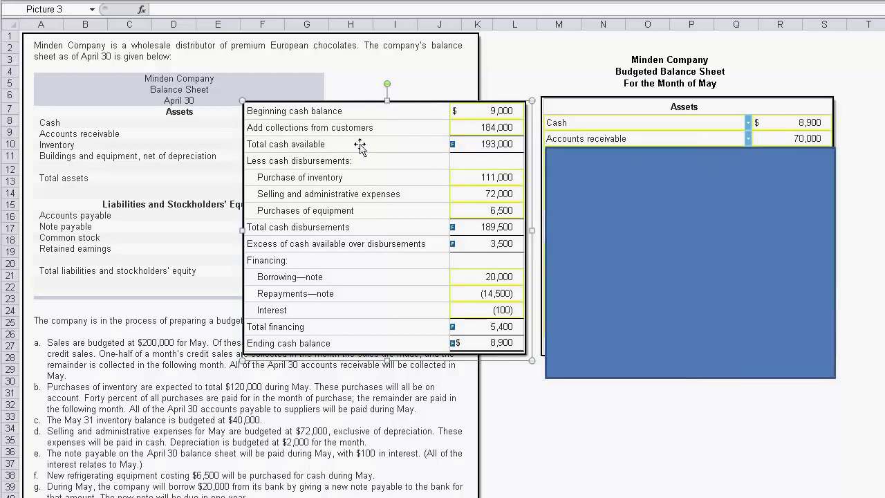
left_click_drag(385, 154, 884, 321)
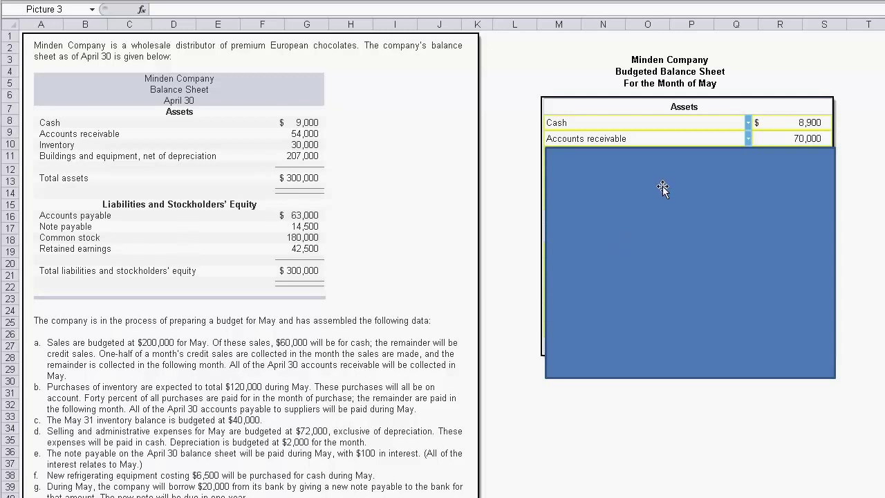
Lower the blue rectangle to uncover the Inventory and Buildings and equipment, net of depreciation rows, and deselect it
left_click_drag(668, 186, 670, 204)
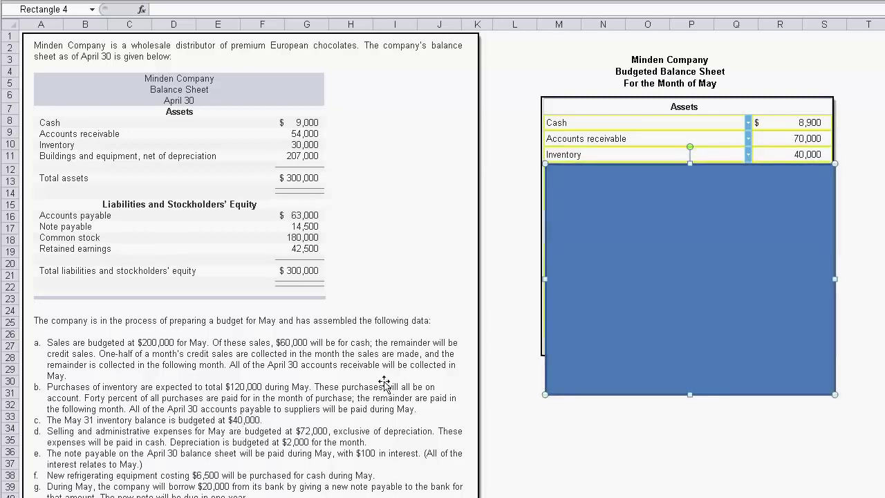
left_click_drag(671, 245, 668, 262)
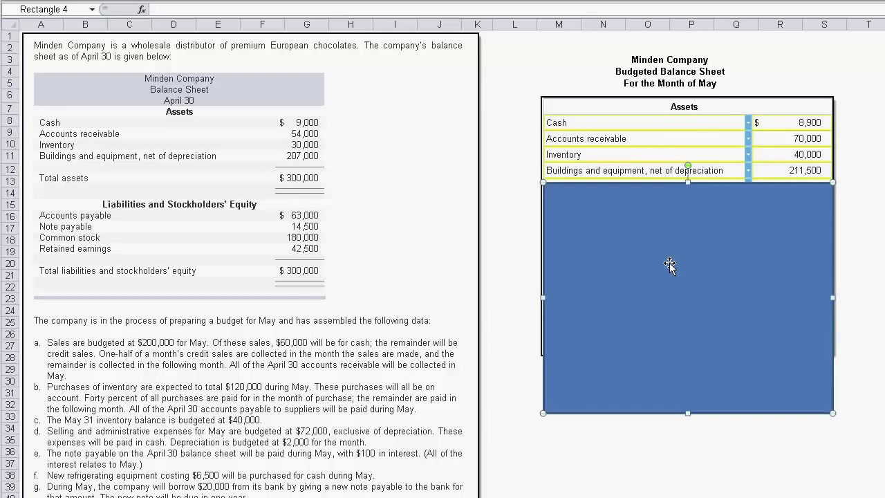
key("Escape")
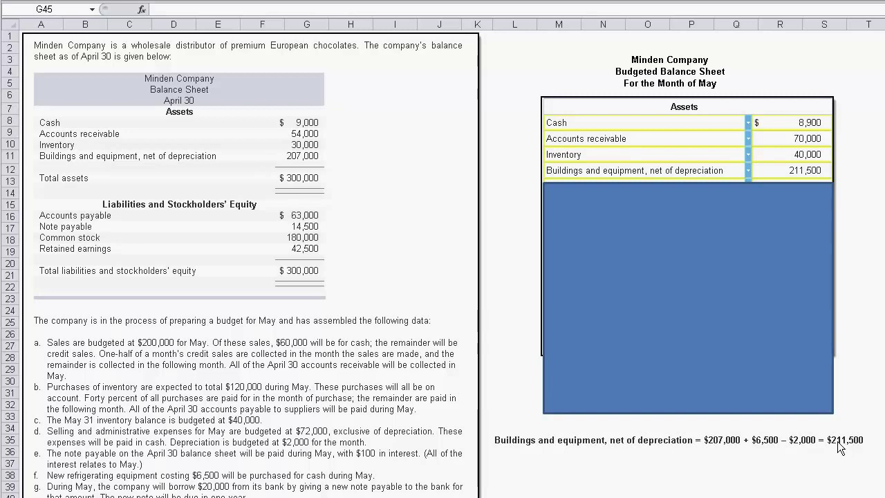
Lower the blue rectangle to uncover Total assets through Accounts payable, and shorten it to clear the calculation notes below
left_click(680, 253)
left_click_drag(678, 258, 681, 297)
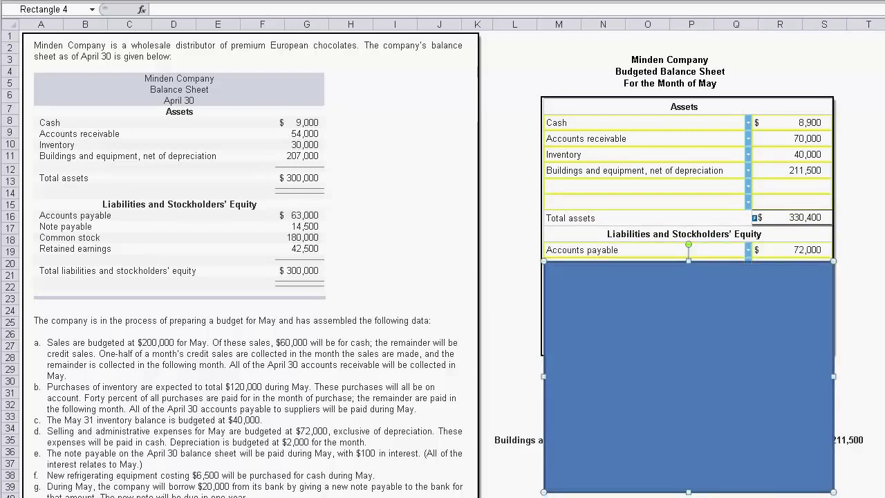
key("Escape")
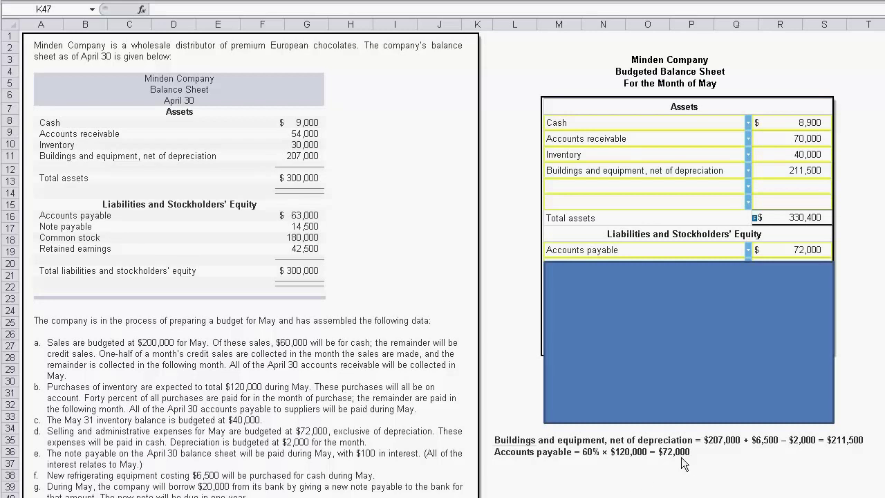
Lower the blue rectangle to uncover the Note payable and Common stock rows of the budgeted balance sheet
left_click(691, 312)
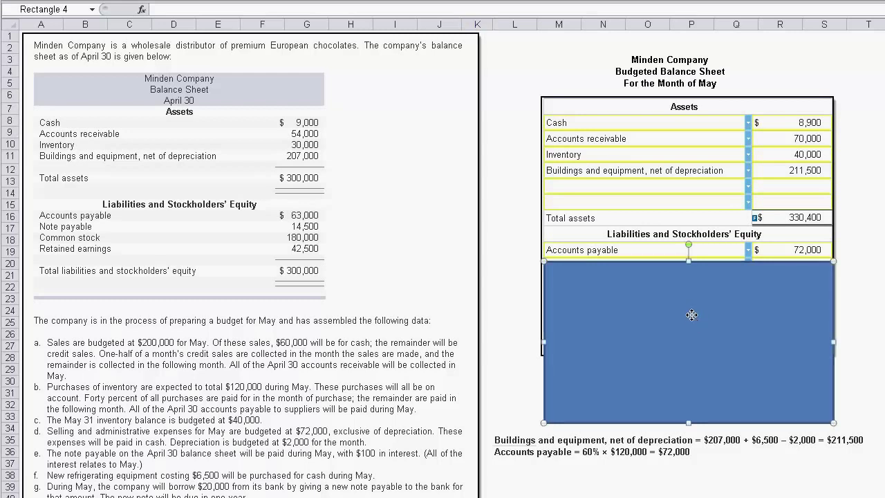
left_click_drag(691, 312, 691, 329)
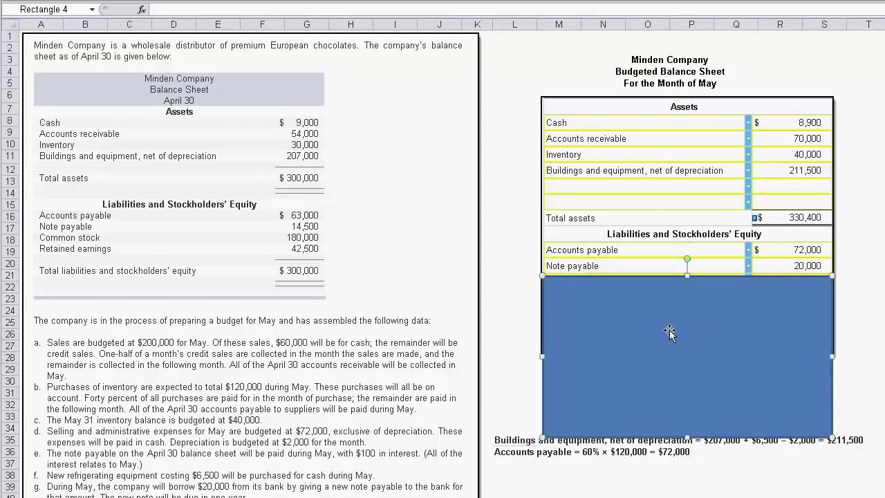
left_click(515, 376)
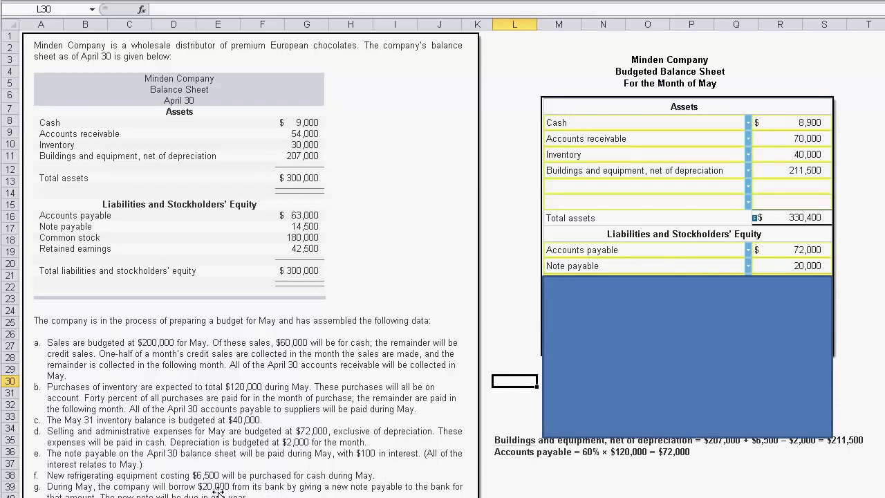
left_click_drag(649, 340, 652, 357)
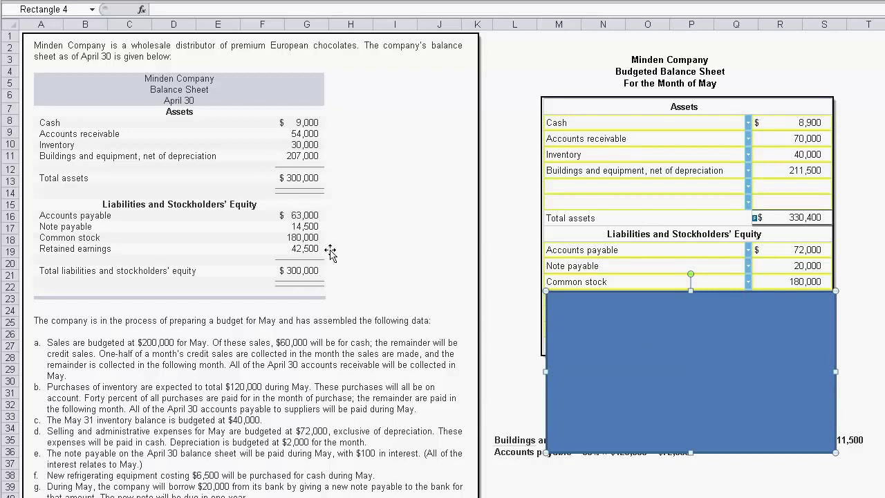
Lower the blue rectangle to uncover Retained earnings, and paste the income statement picture, placing it clear of the April 30 Retained earnings amount
left_click_drag(666, 326, 669, 341)
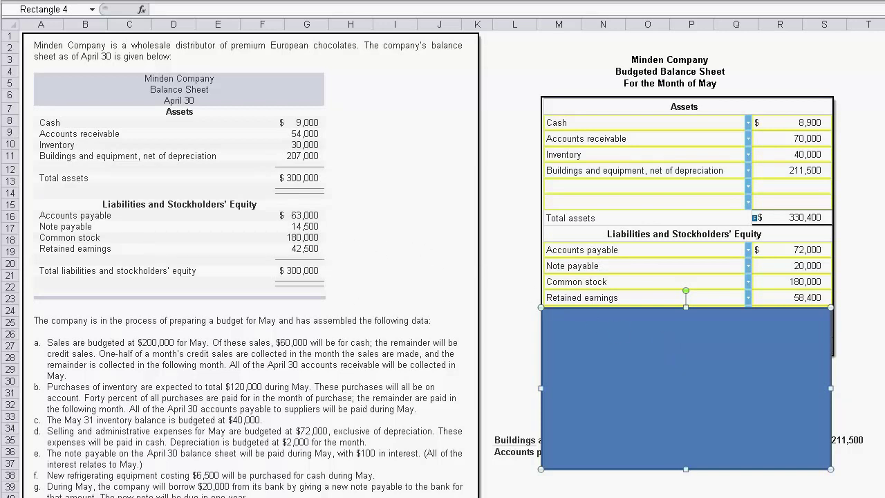
key("ctrl+v")
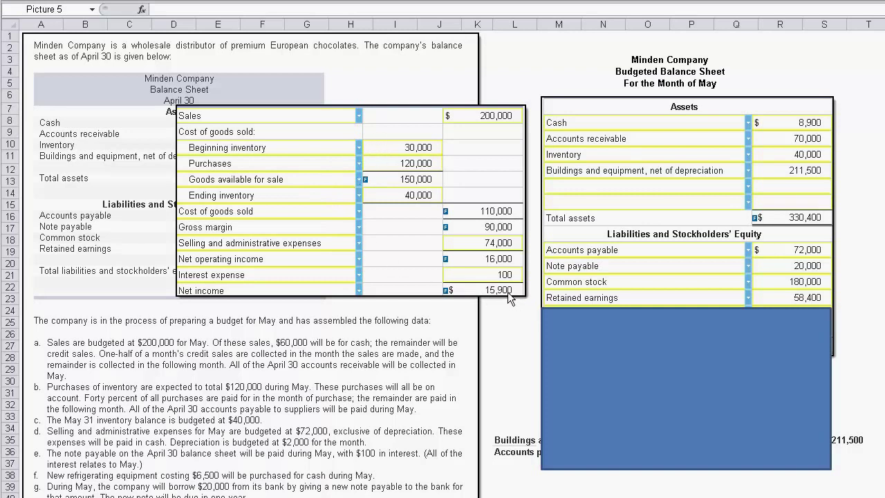
left_click(420, 245)
left_click_drag(406, 209, 393, 143)
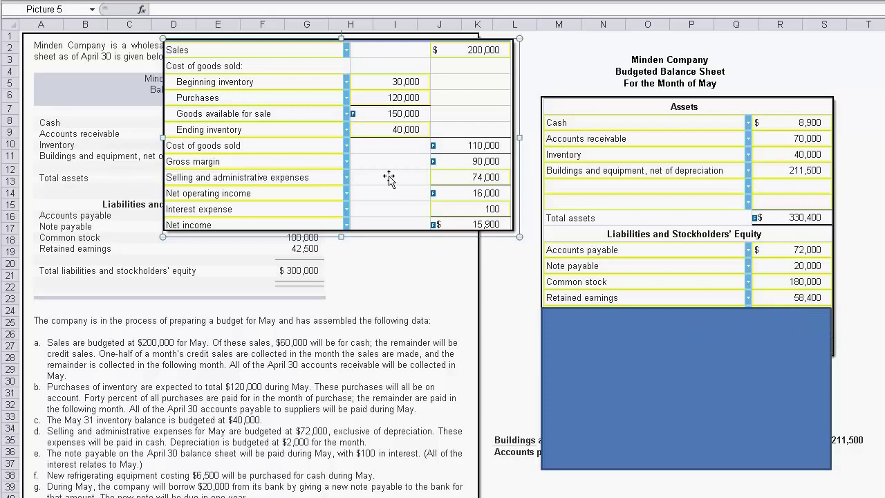
Remove the income statement picture, and move the blue rectangle away to uncover Total liabilities and stockholders' equity and the calculation notes
left_click_drag(390, 177, 735, 215)
left_click_drag(882, 236, 884, 236)
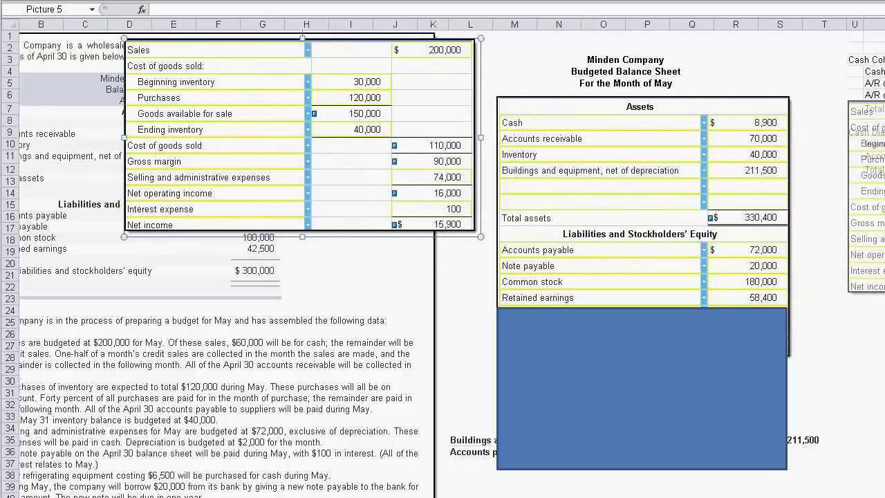
key("ctrl+x")
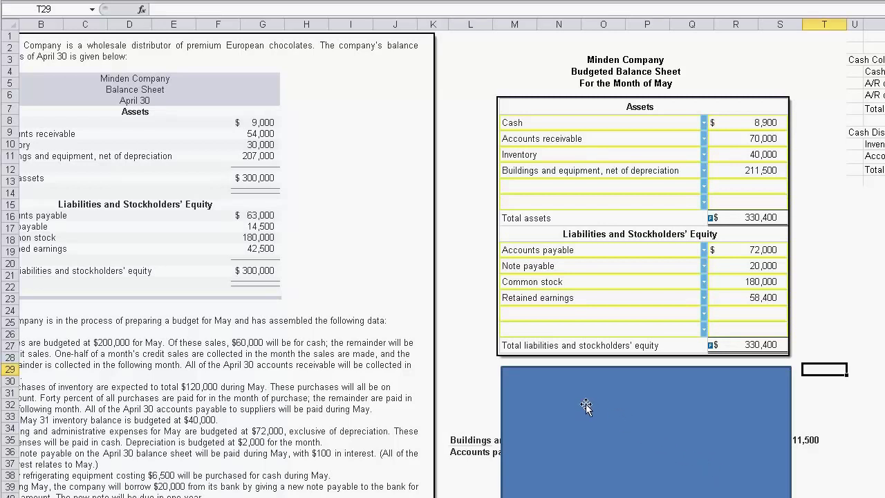
left_click_drag(627, 399, 884, 399)
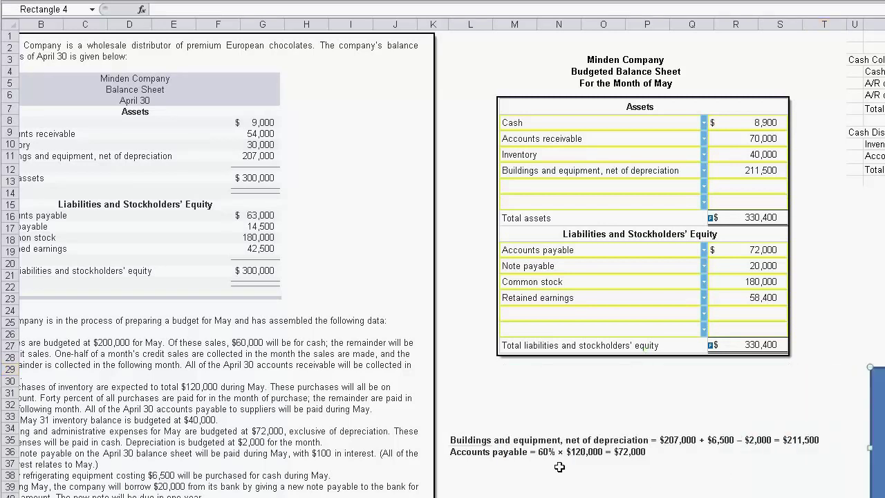